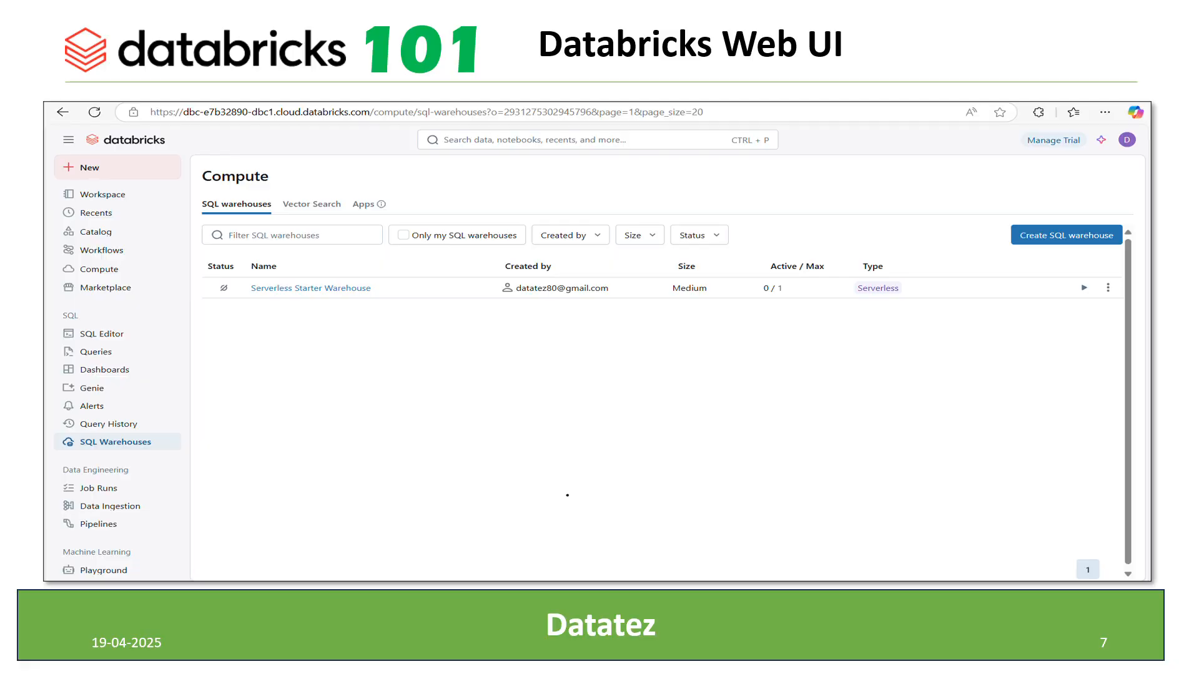
End the slide show, switch to the Databricks workspace in Microsoft Edge, and collapse and expand the navigation sidebar.
key("Escape")
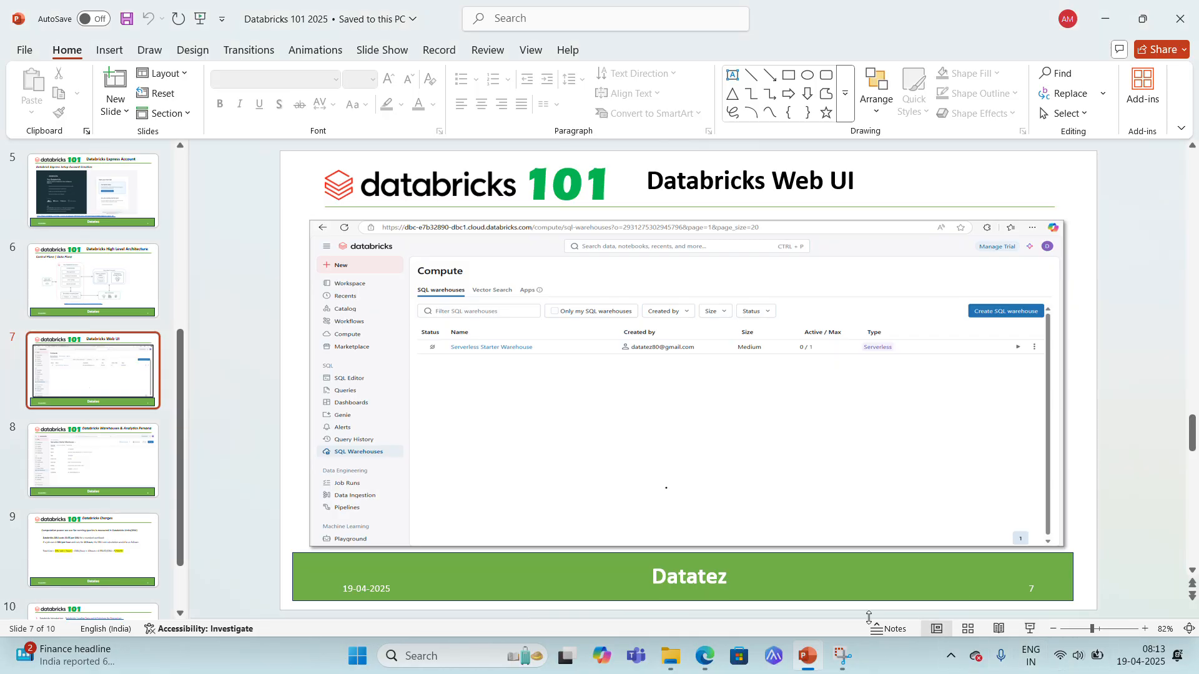
left_click(696, 660)
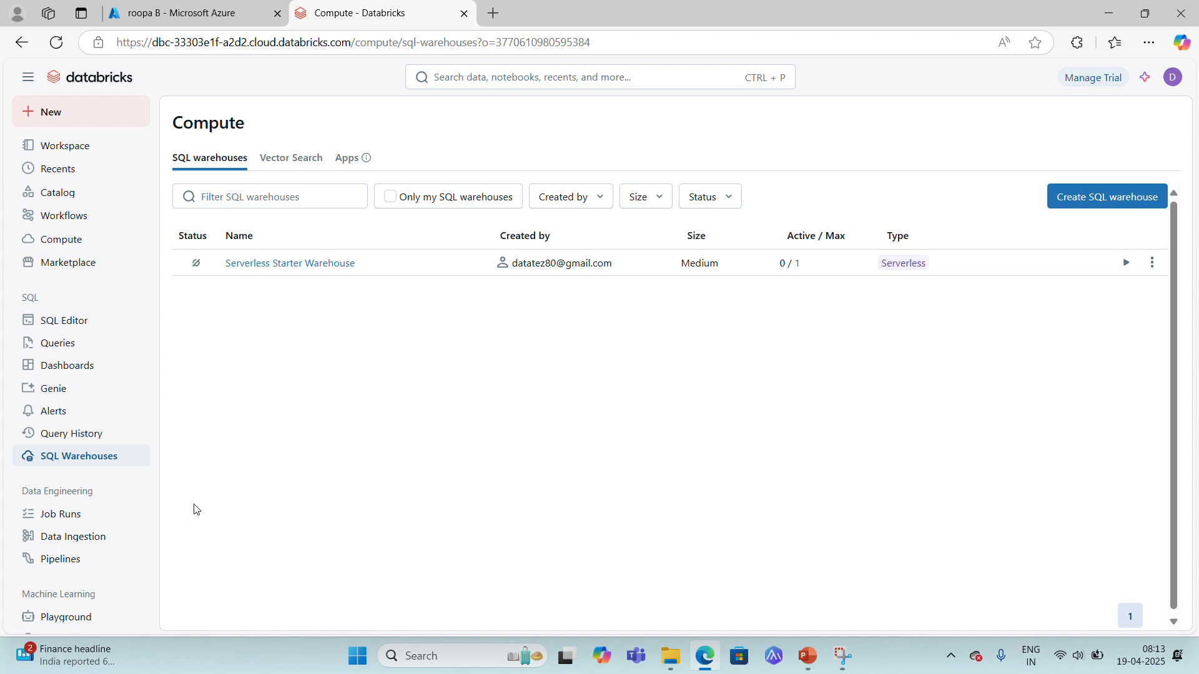
left_click(27, 78)
left_click(27, 79)
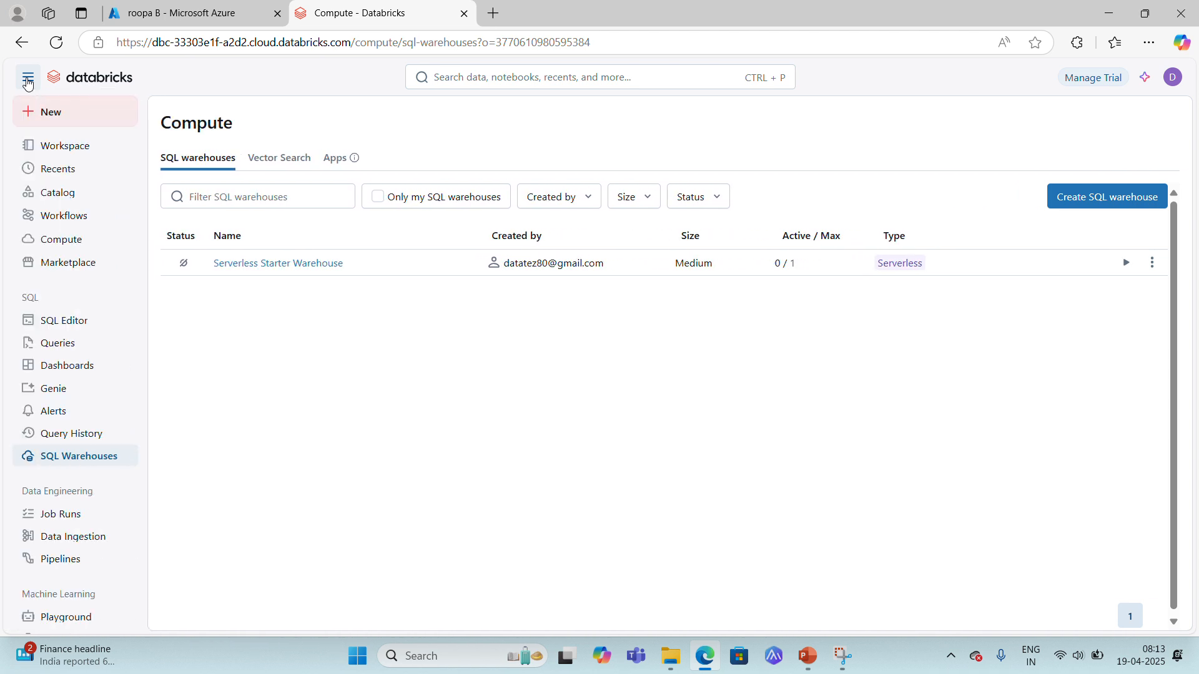
left_click(28, 79)
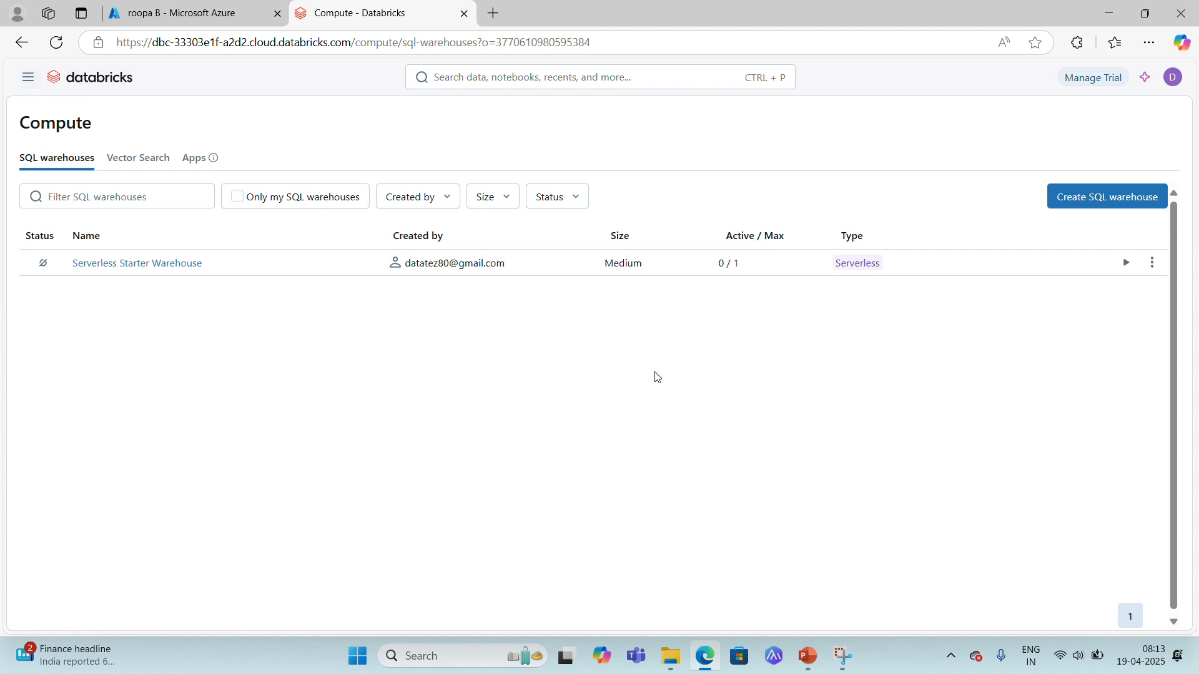
left_click(29, 81)
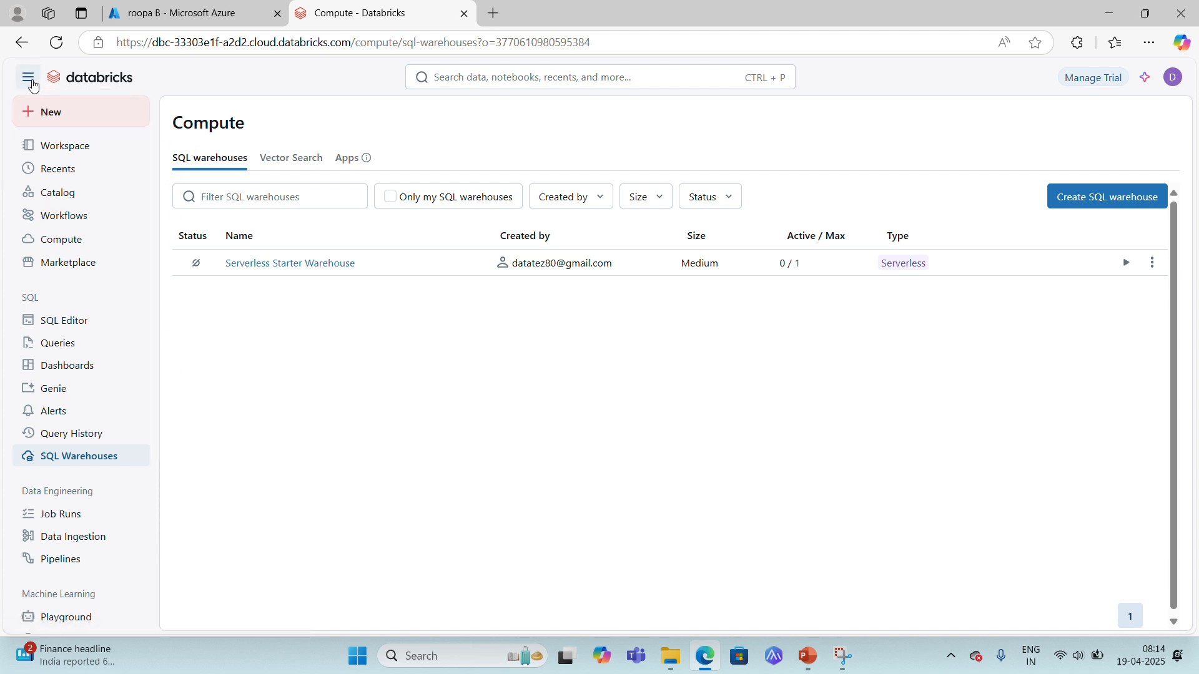
Review the types of items that can be created in the workspace, including the additional ones, and the full list of sidebar sections.
left_click(137, 120)
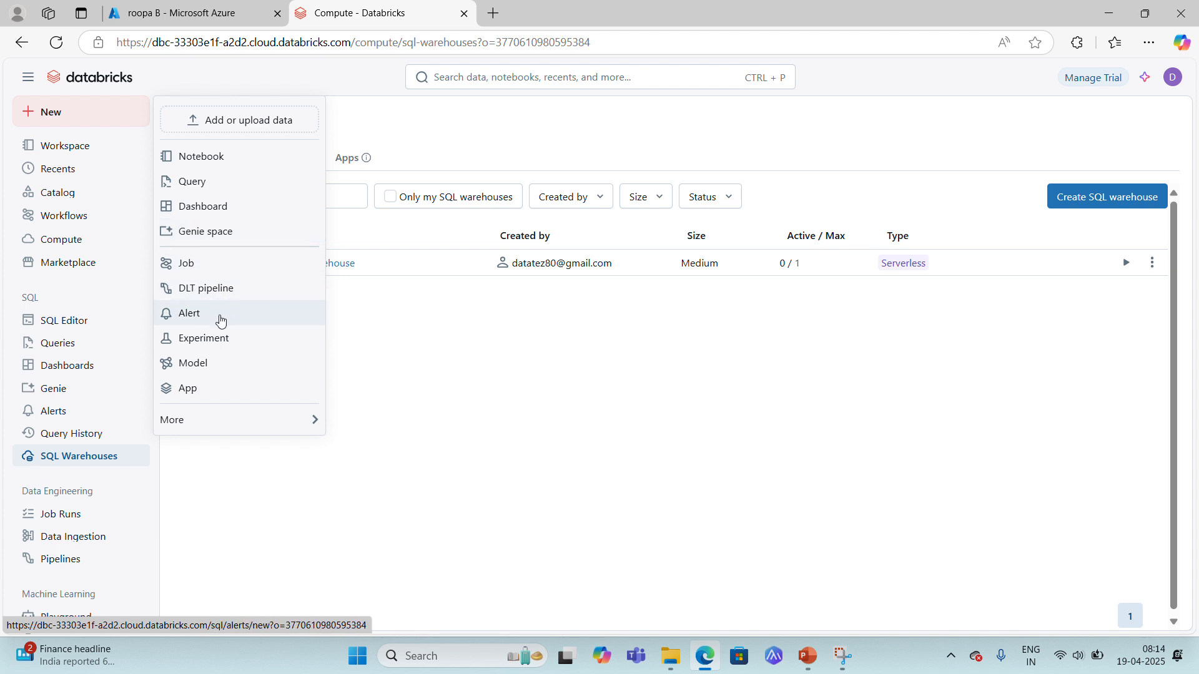
mouse_move(219, 420)
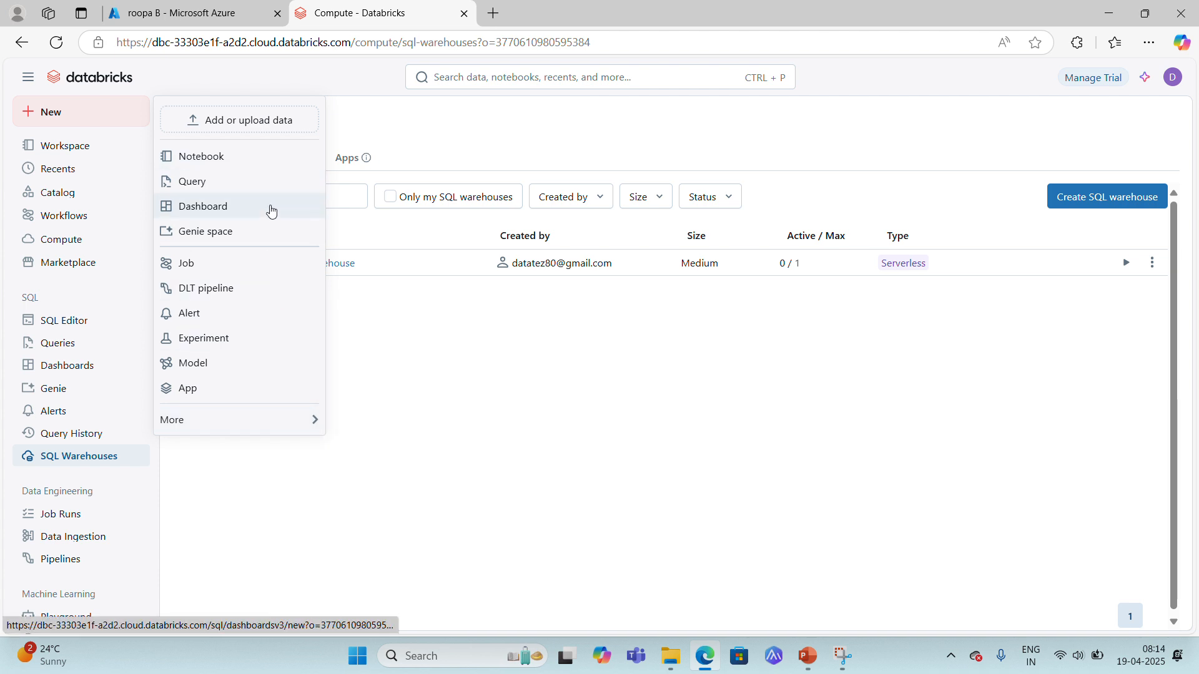
mouse_move(291, 432)
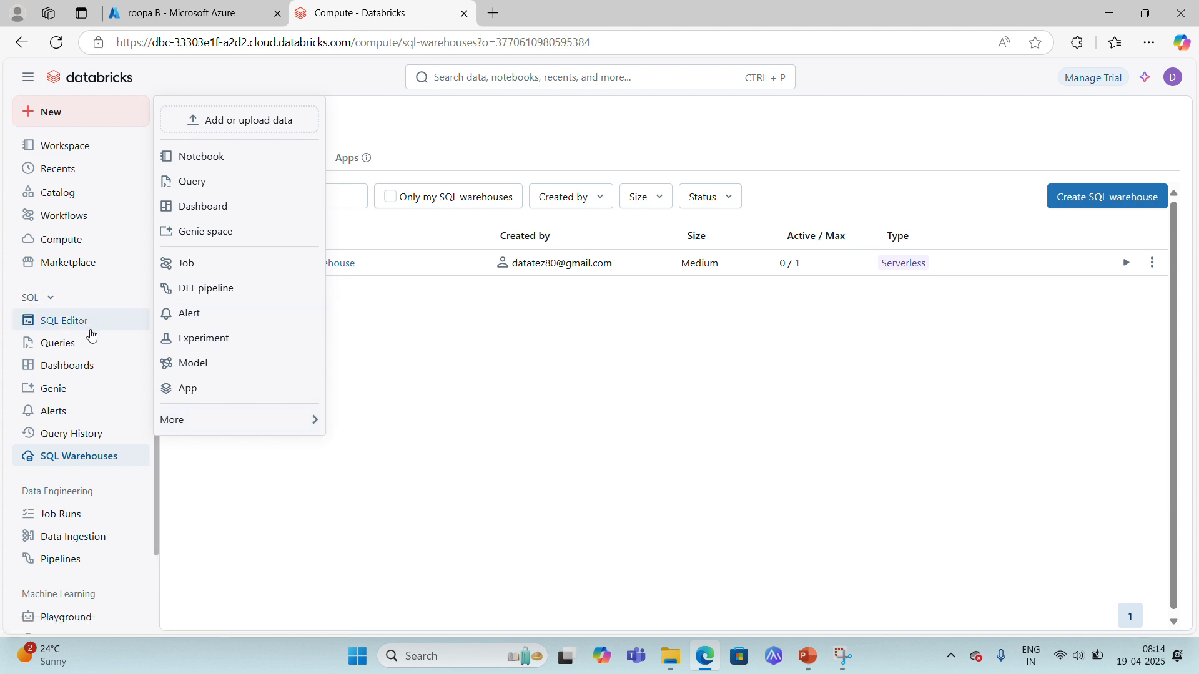
left_click_drag(156, 474, 162, 557)
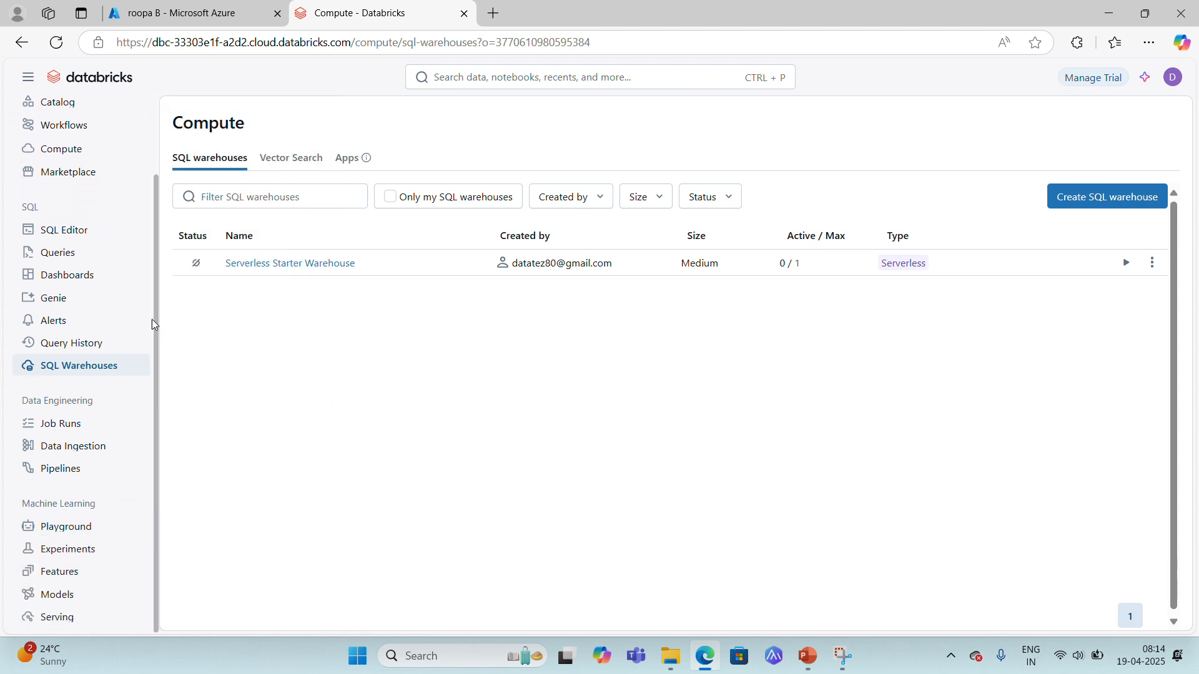
left_click_drag(157, 316, 139, 168)
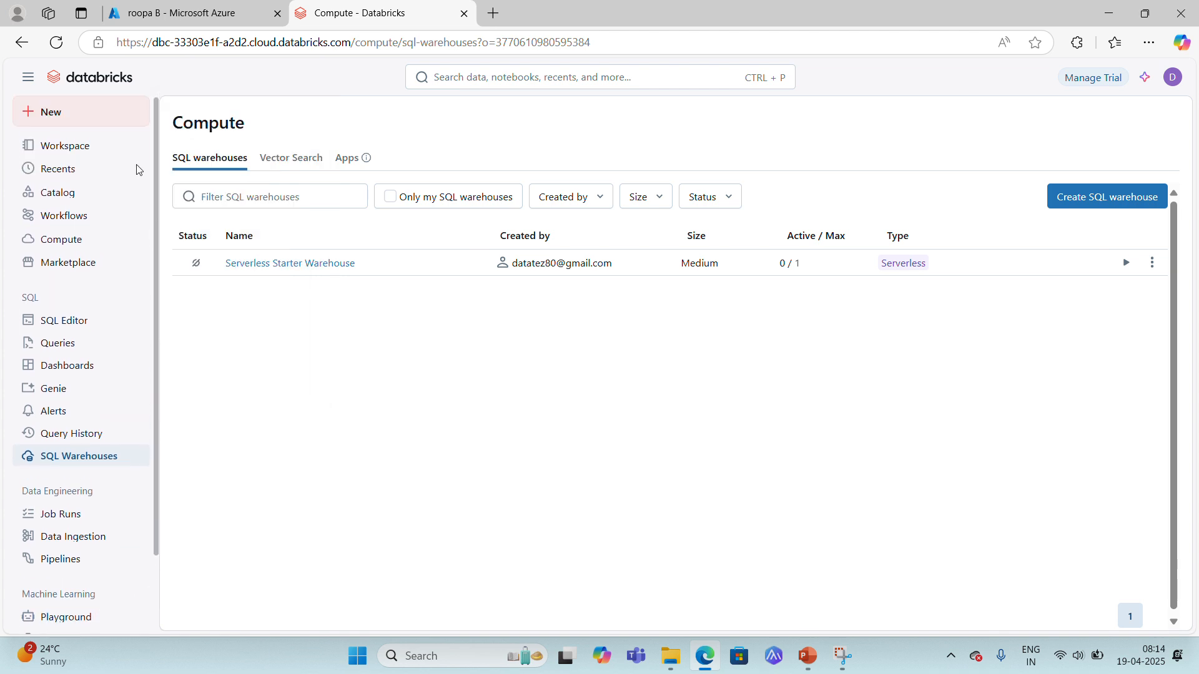
left_click(118, 117)
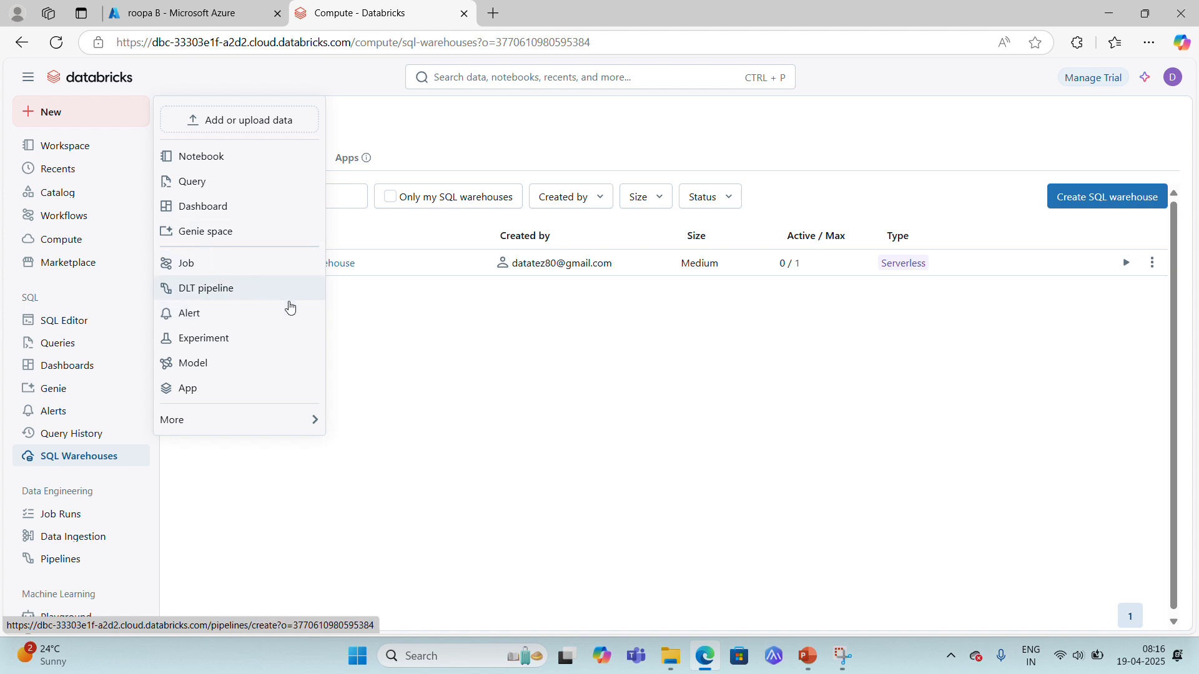
mouse_move(317, 427)
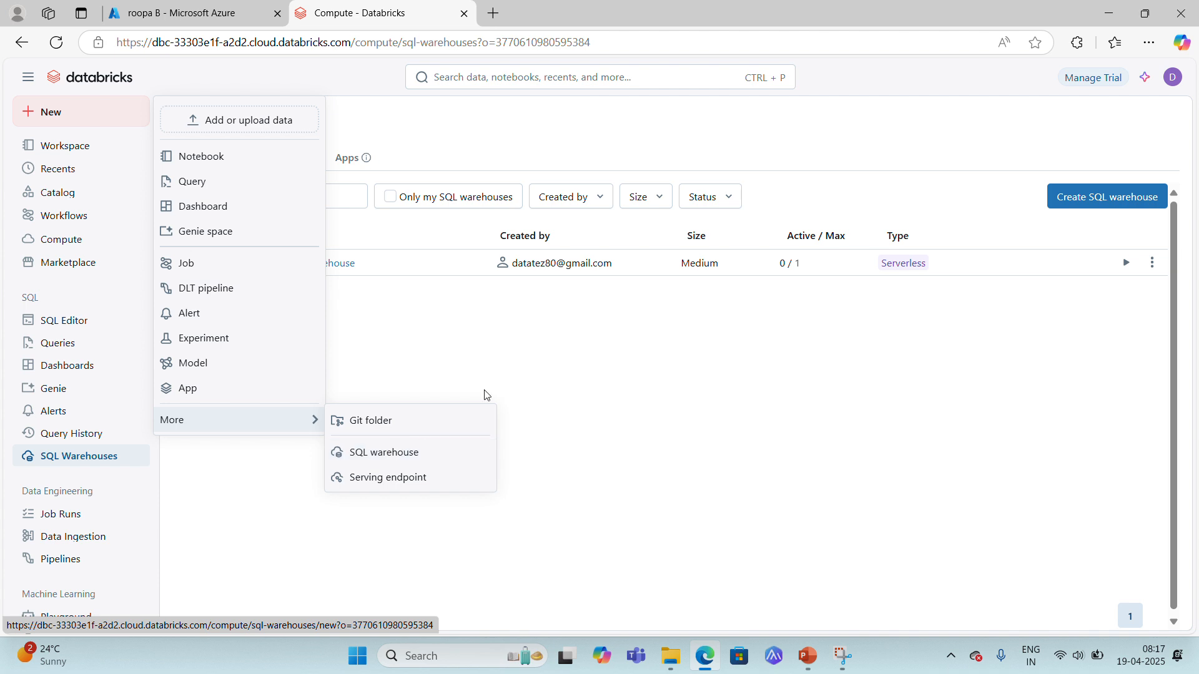
left_click(603, 394)
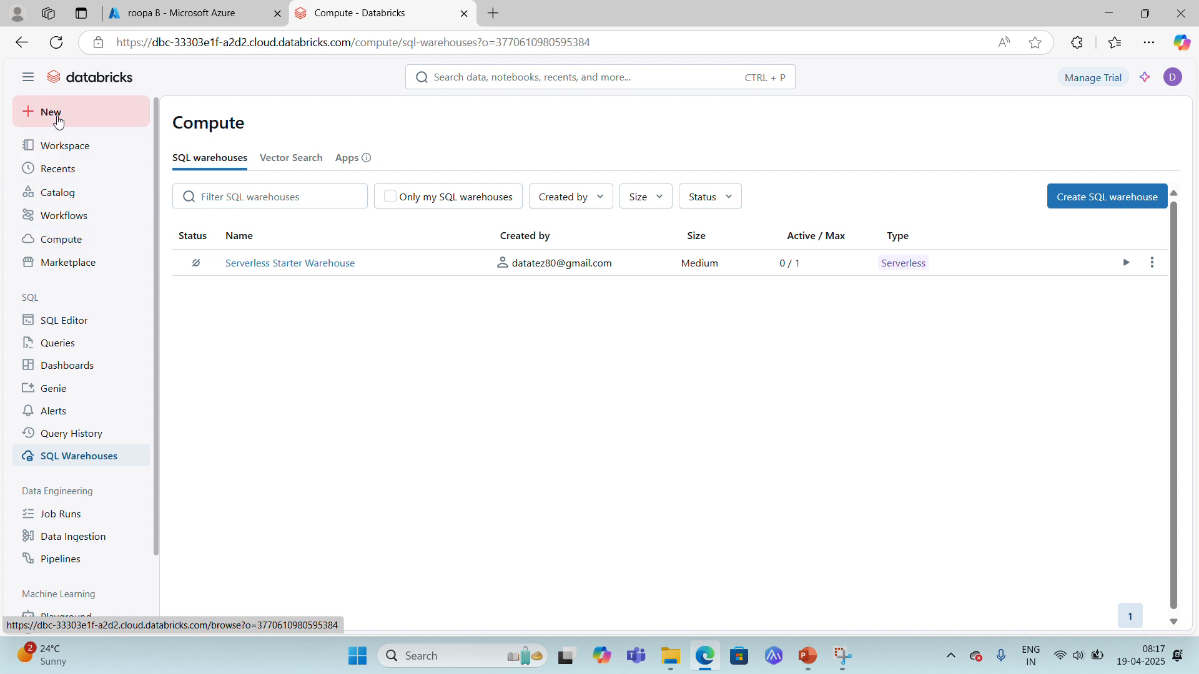
Look through the Vector Search and Apps views of the Compute page.
left_click(54, 243)
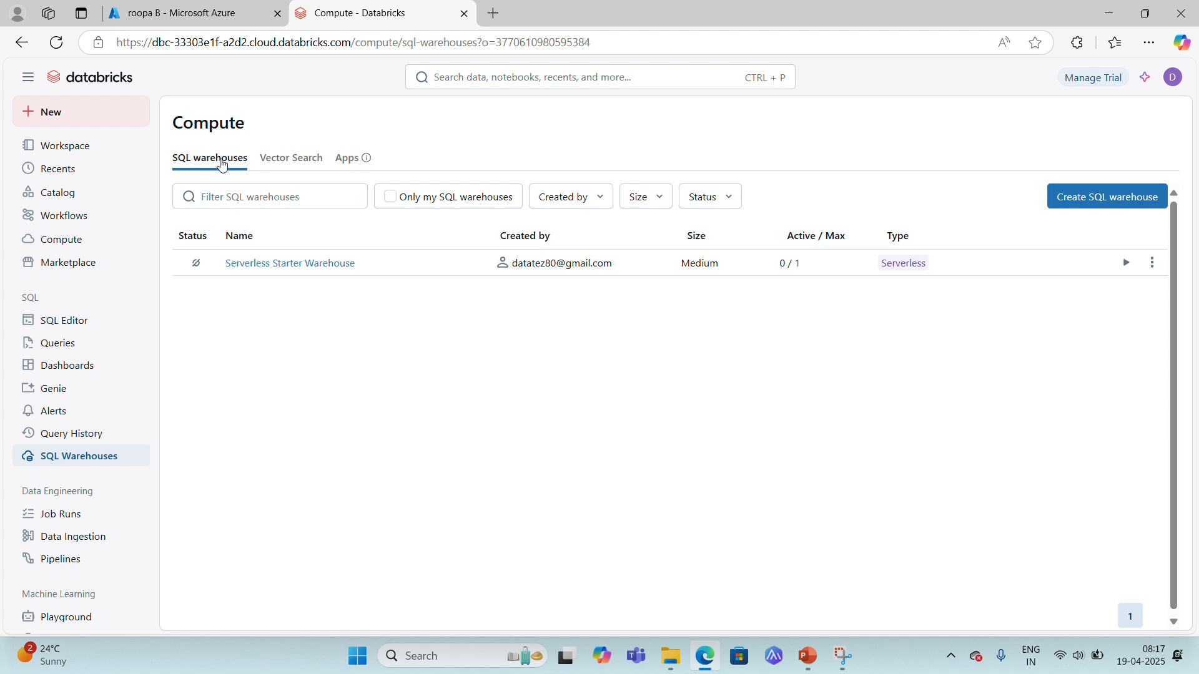
left_click(289, 163)
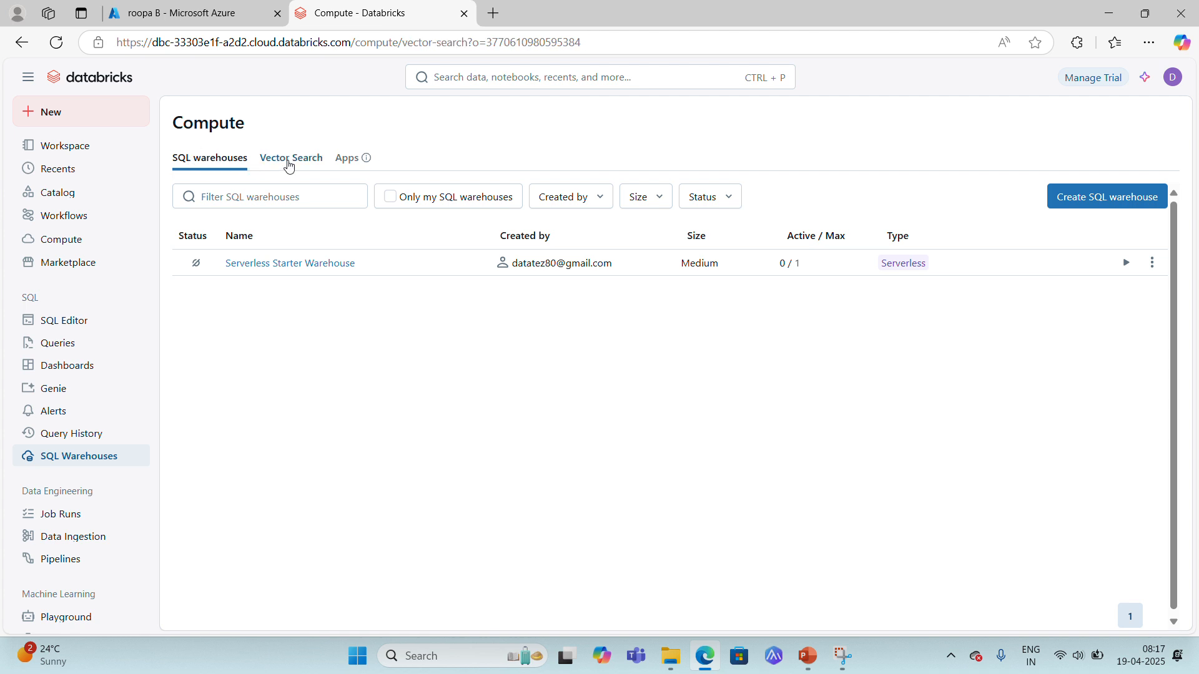
left_click(347, 163)
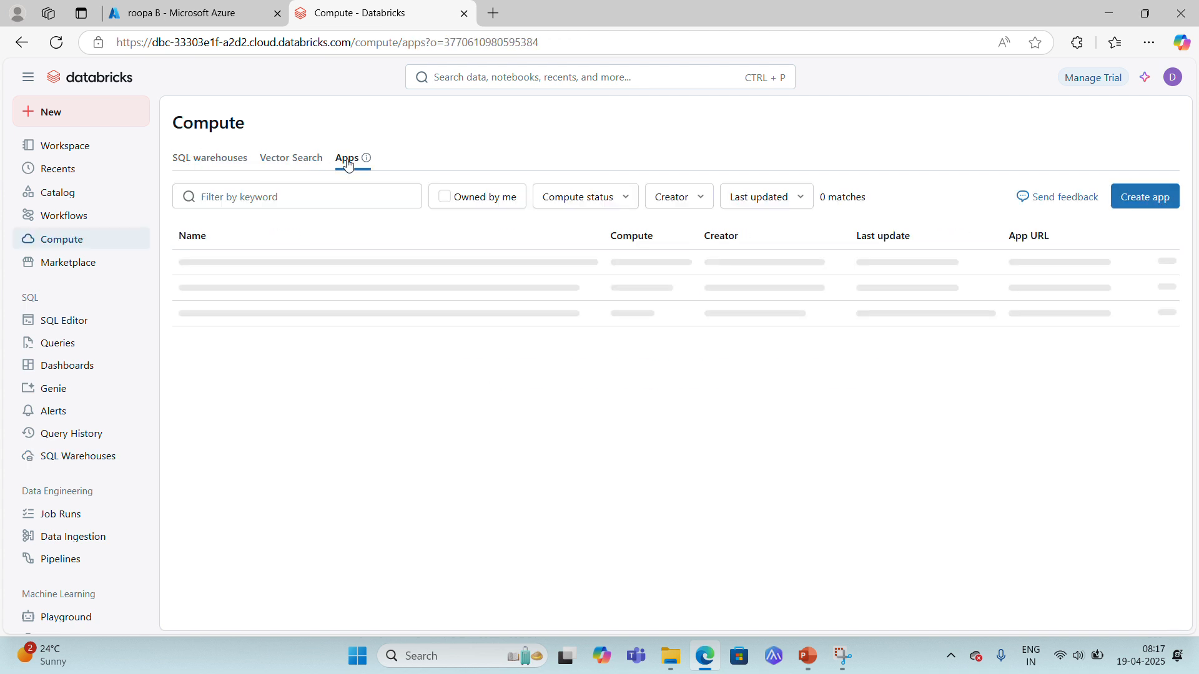
left_click(284, 161)
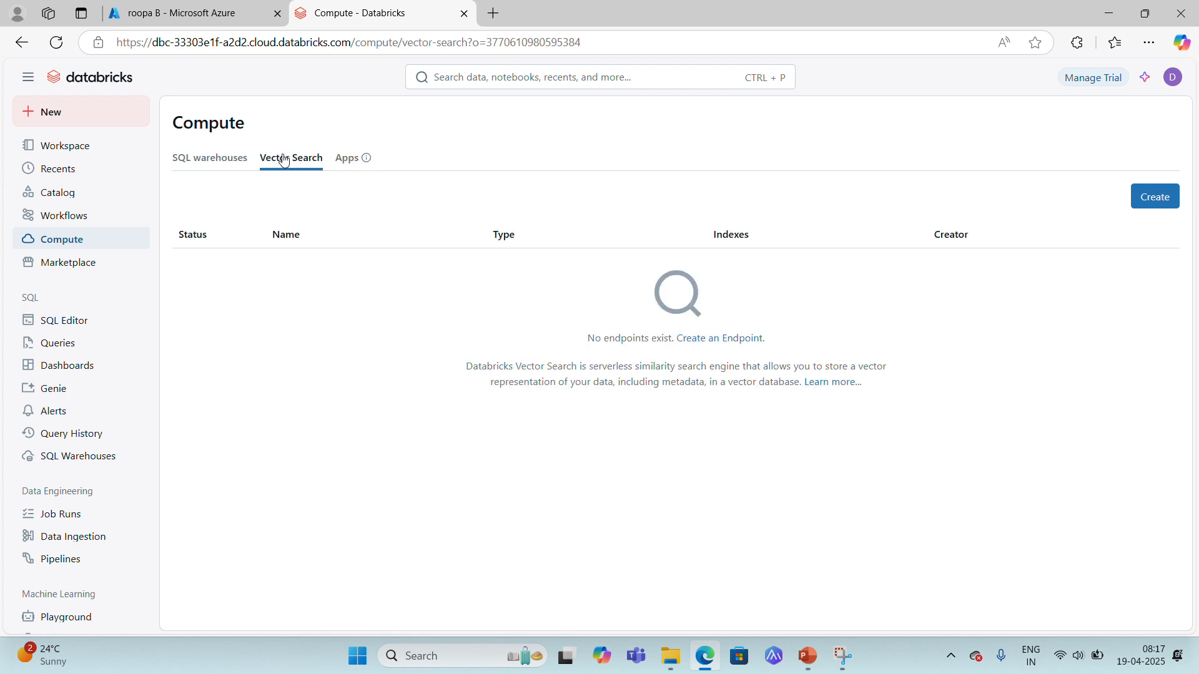
Start the Serverless Starter Warehouse from the list of SQL warehouses.
left_click(214, 162)
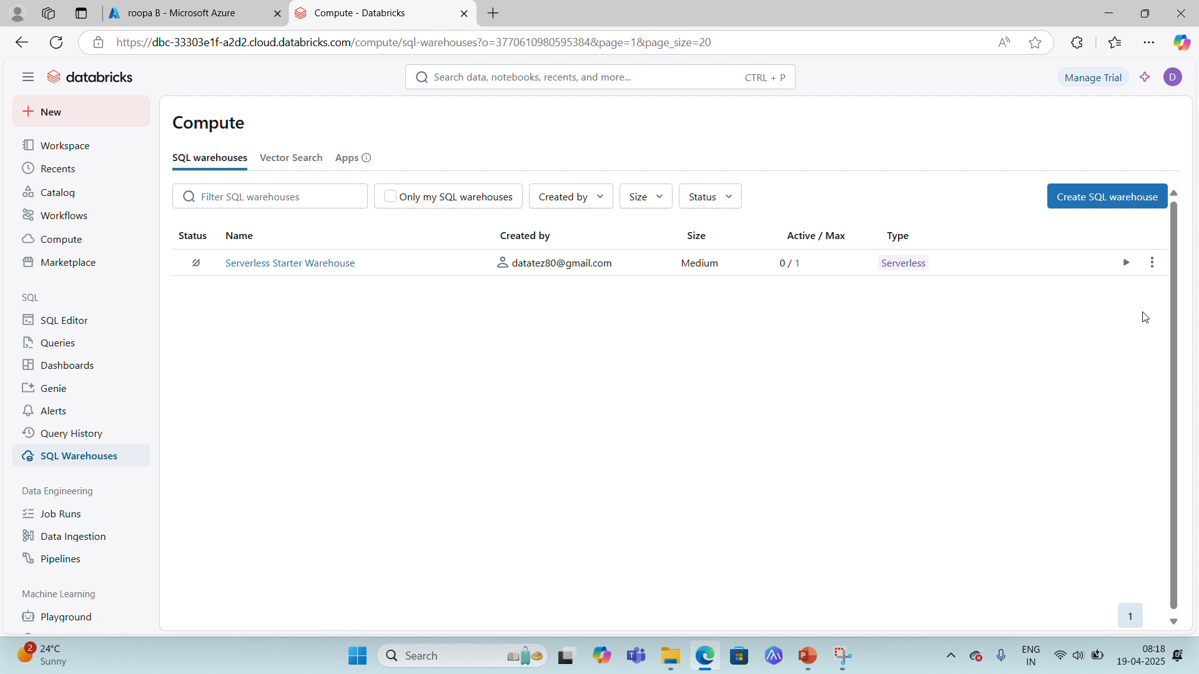
left_click(1126, 263)
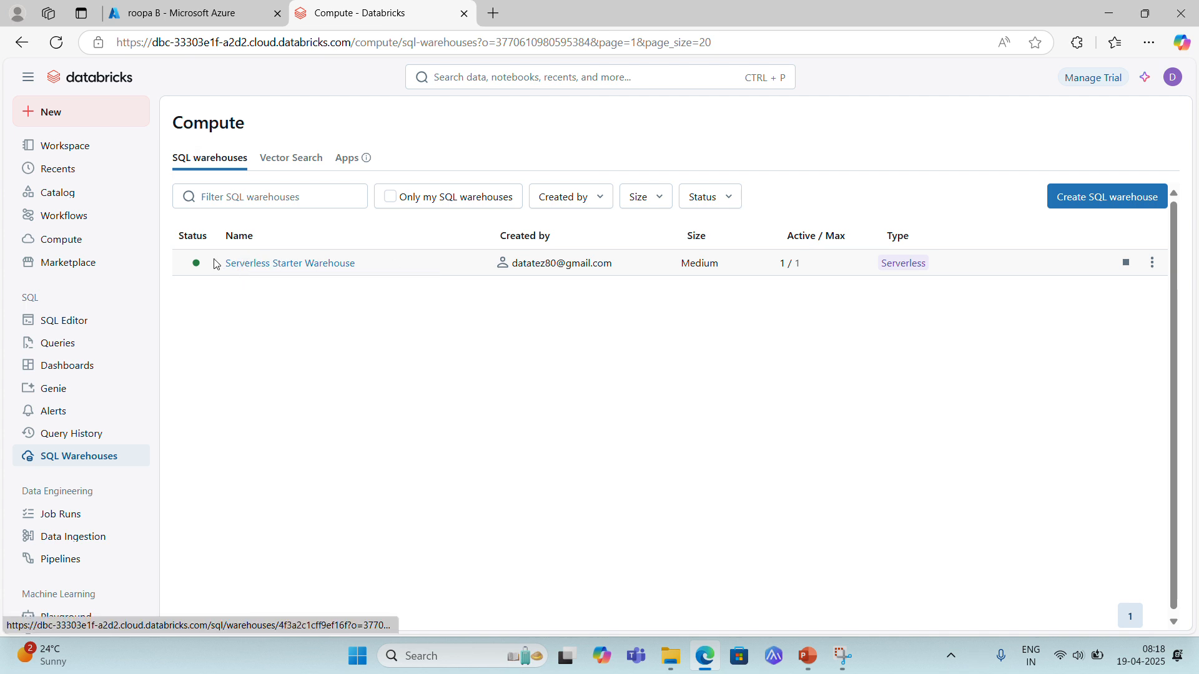
mouse_move(195, 263)
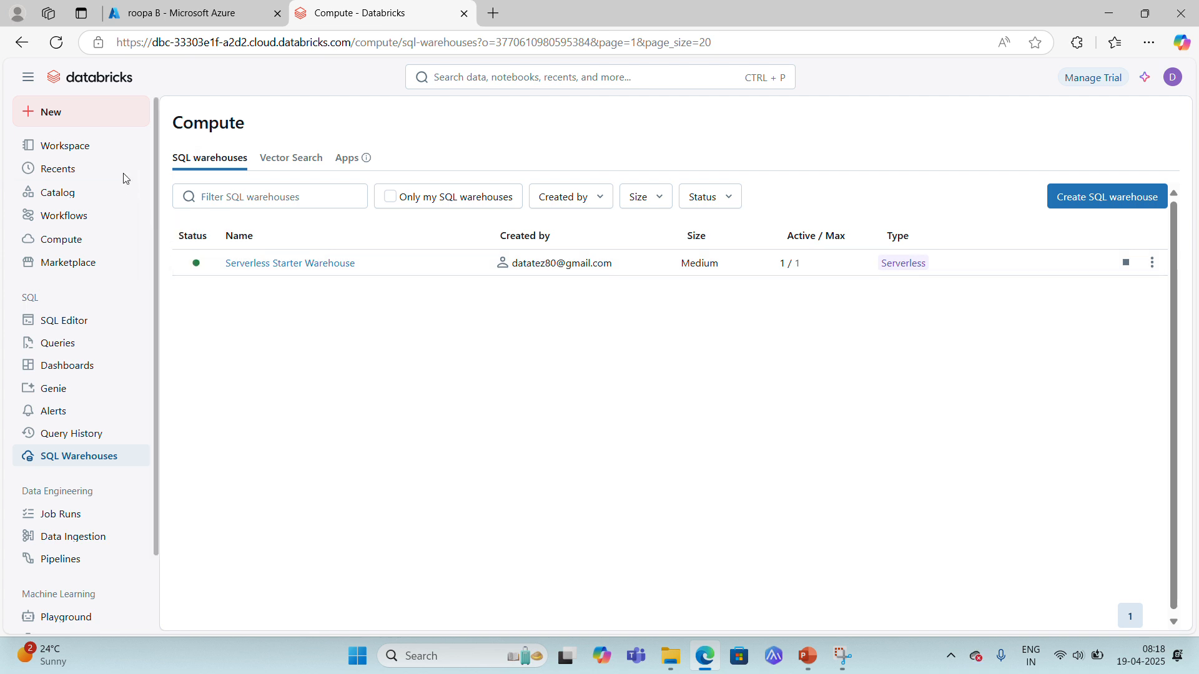
Open the SQL Editor and create an additional new query in it.
left_click(53, 325)
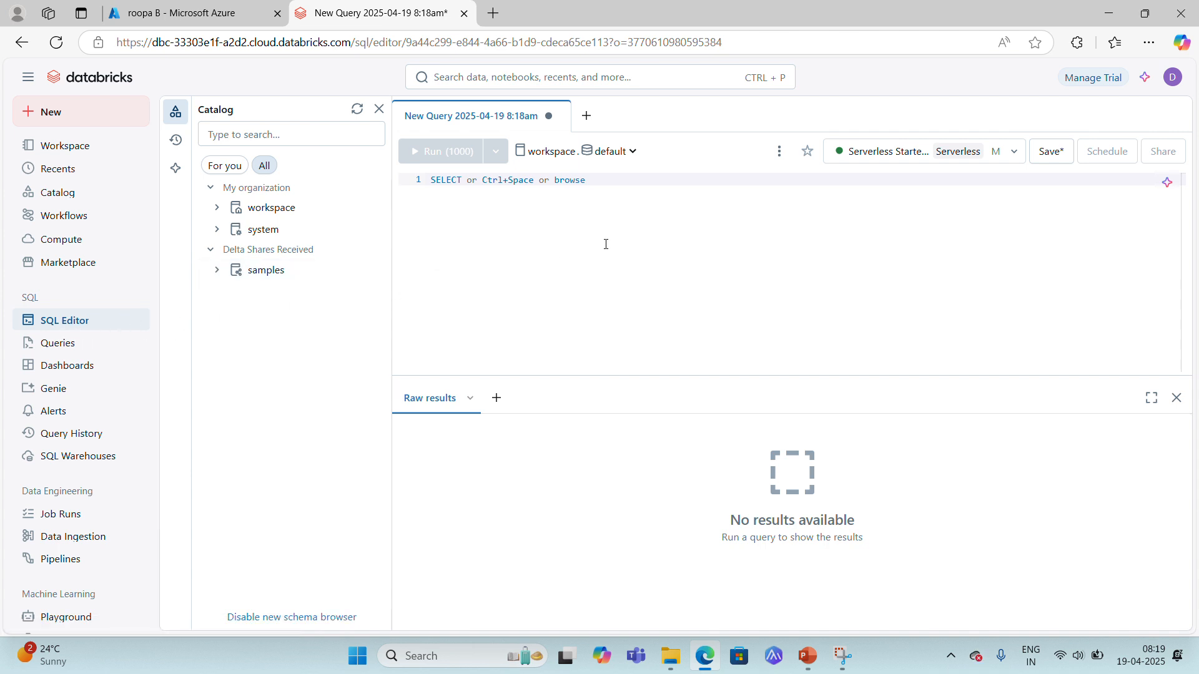
left_click(92, 118)
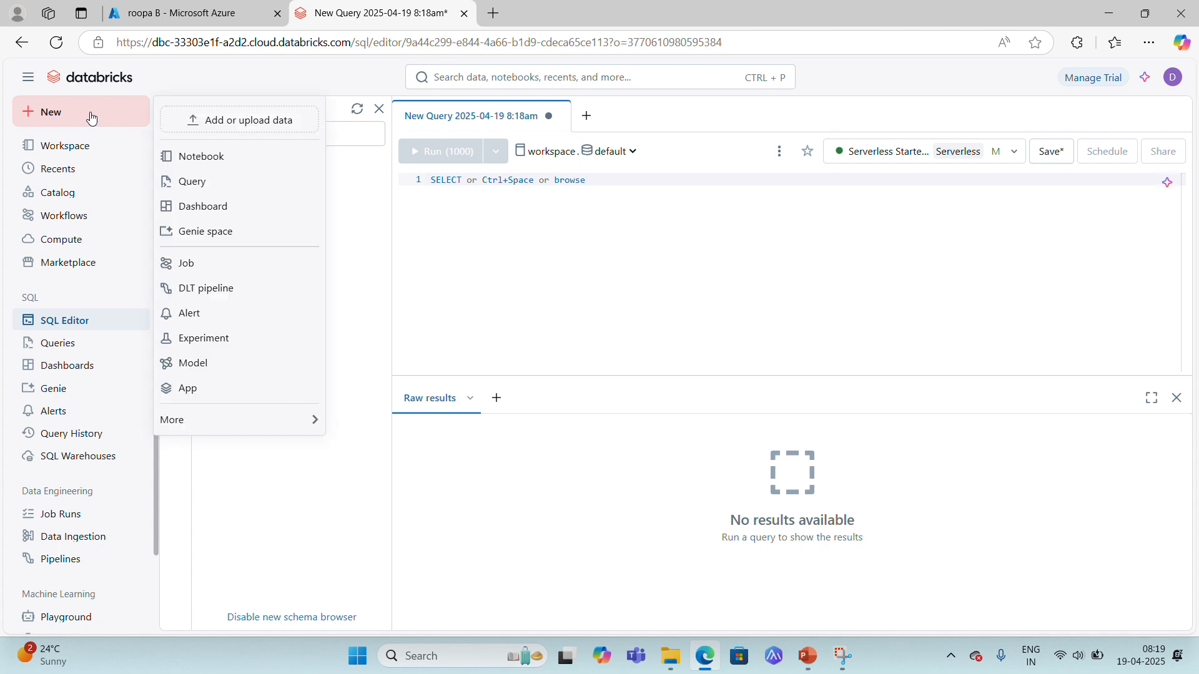
left_click(193, 186)
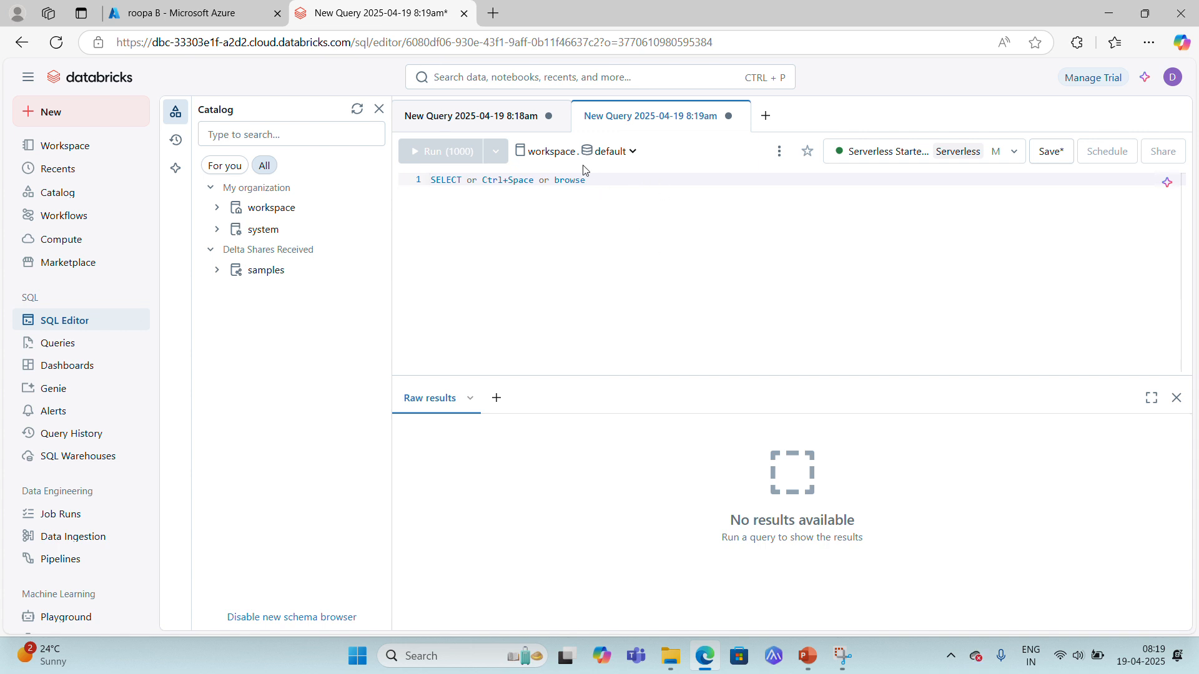
Rename the first open query, the one created at 8:18am, to query1.
left_click(518, 116)
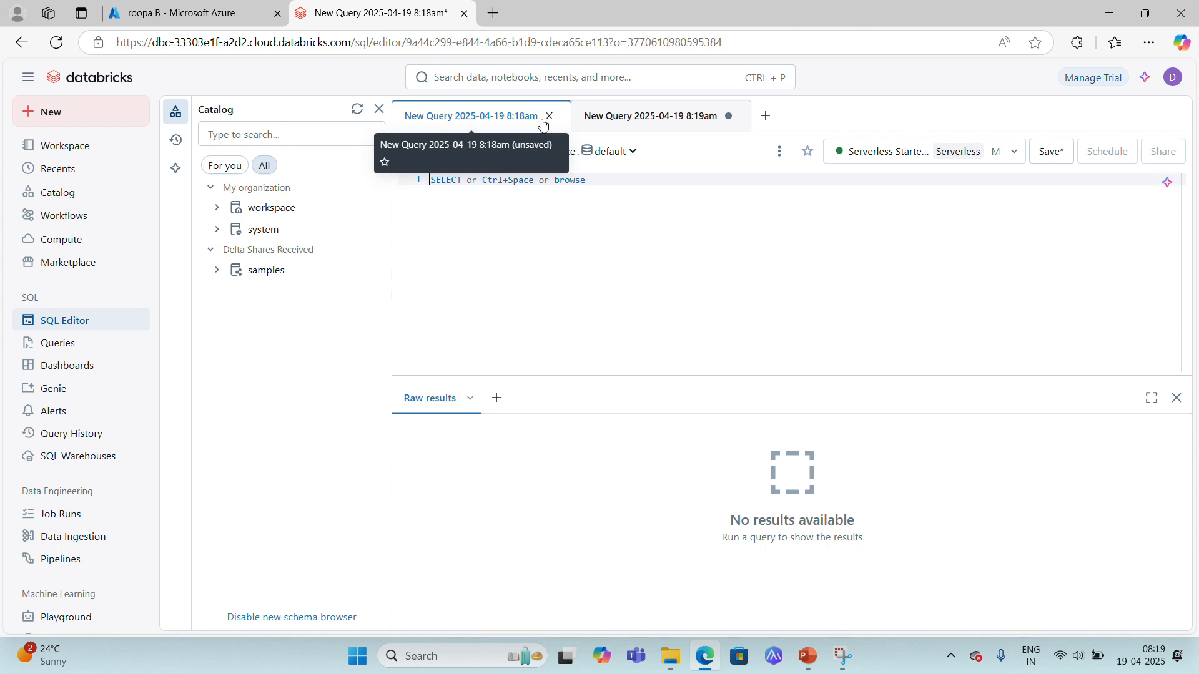
double_click(538, 116)
key("BackSpace")
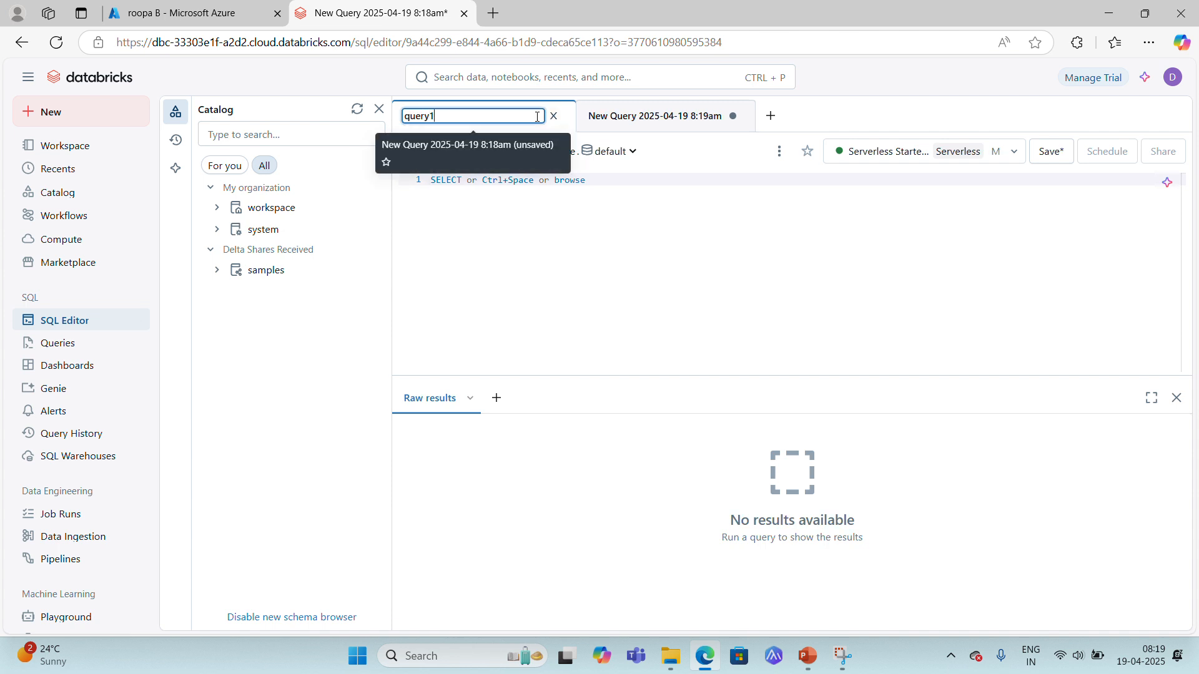
left_click(755, 297)
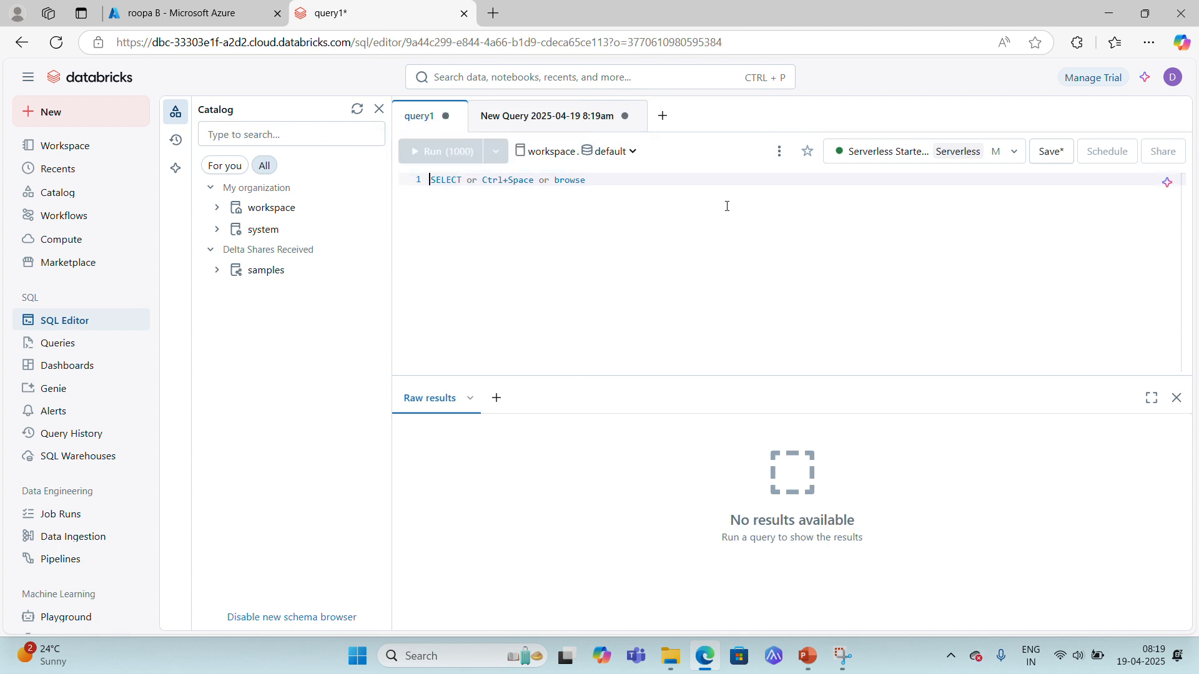
Rename the 8:19am query to query2 and save it in the account's own user folder in the workspace.
left_click(605, 119)
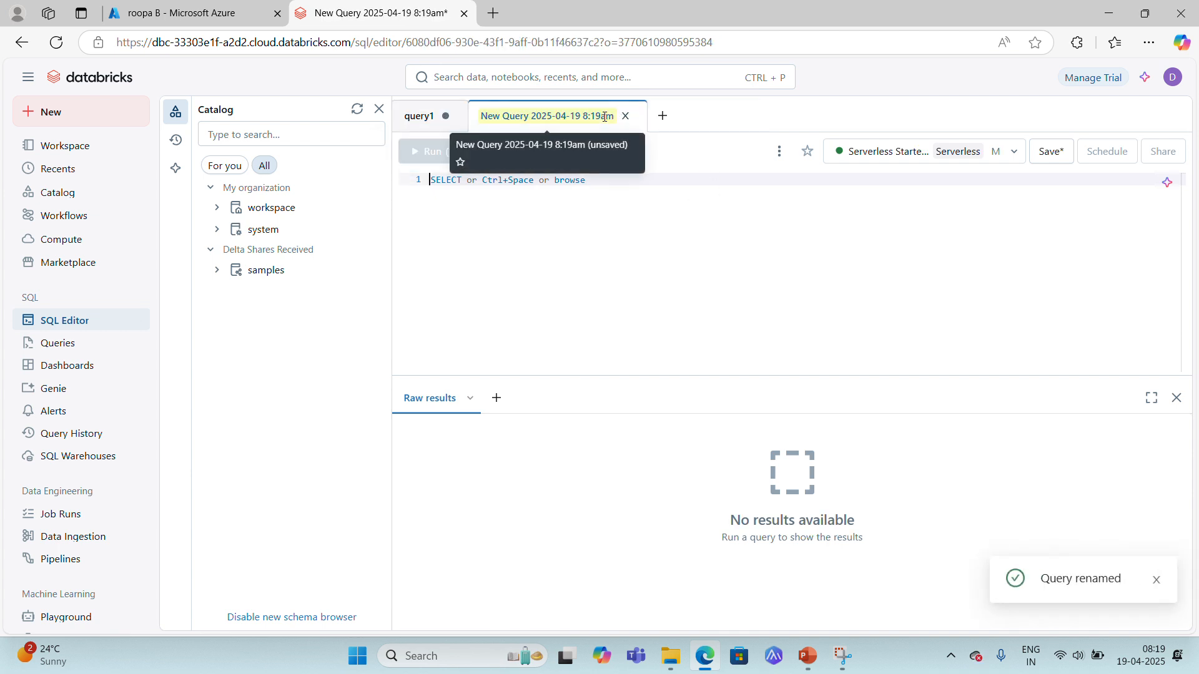
type("query")
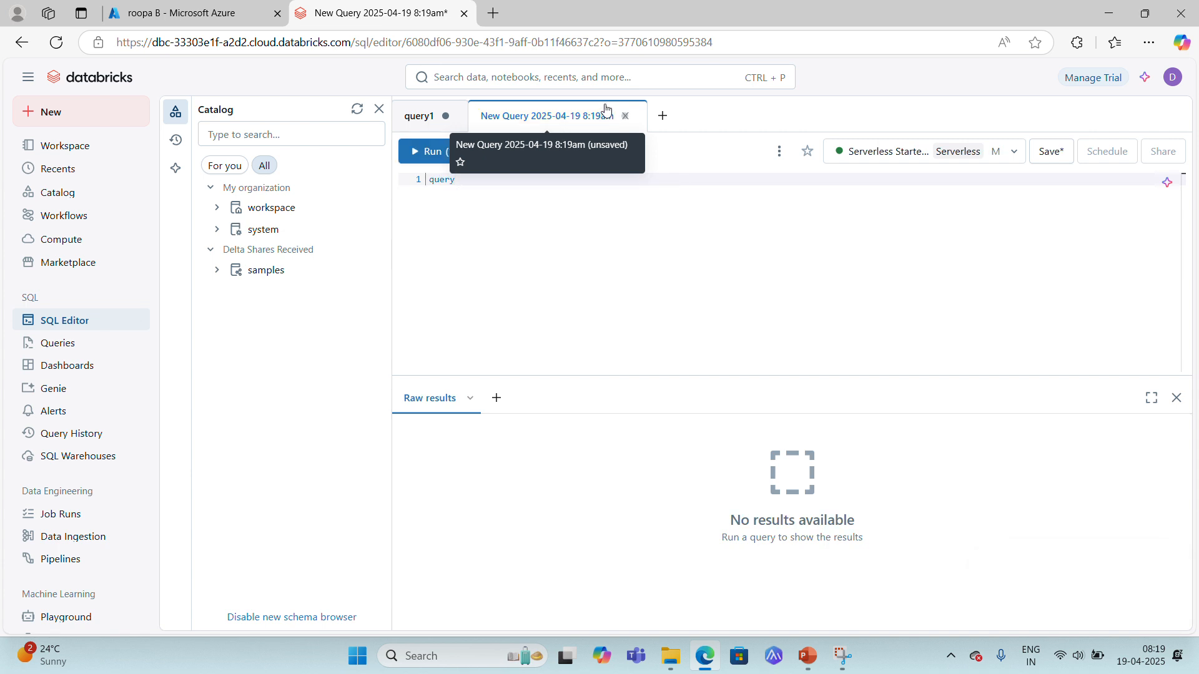
double_click(575, 112)
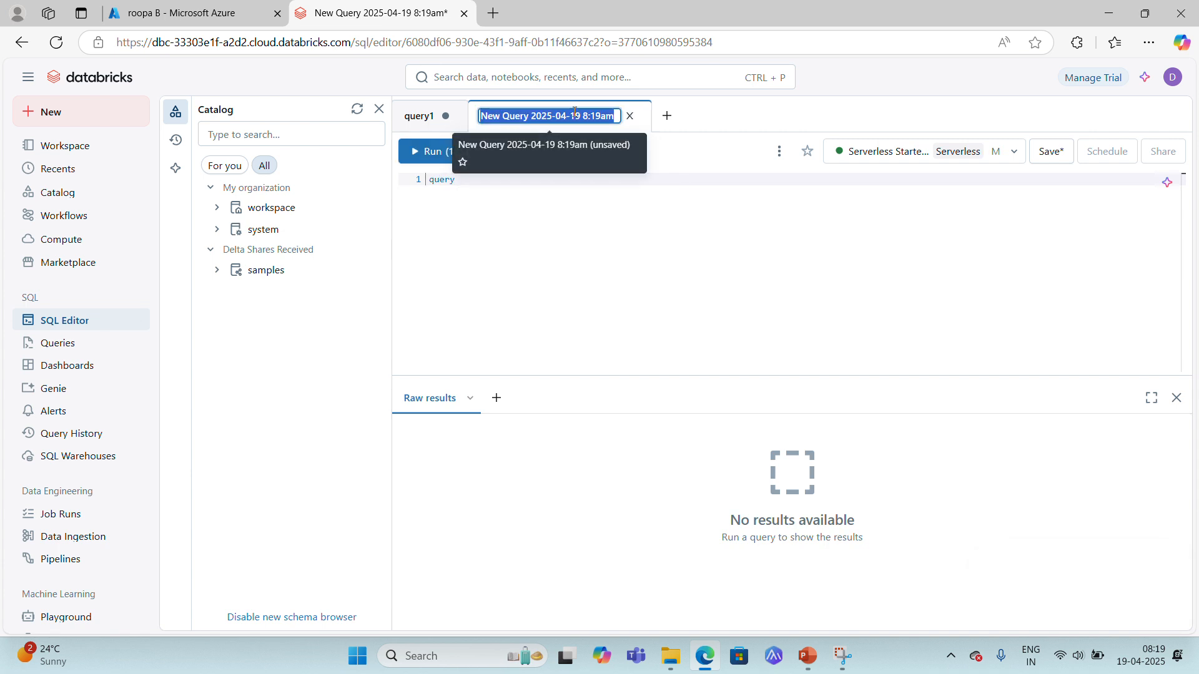
type("quer")
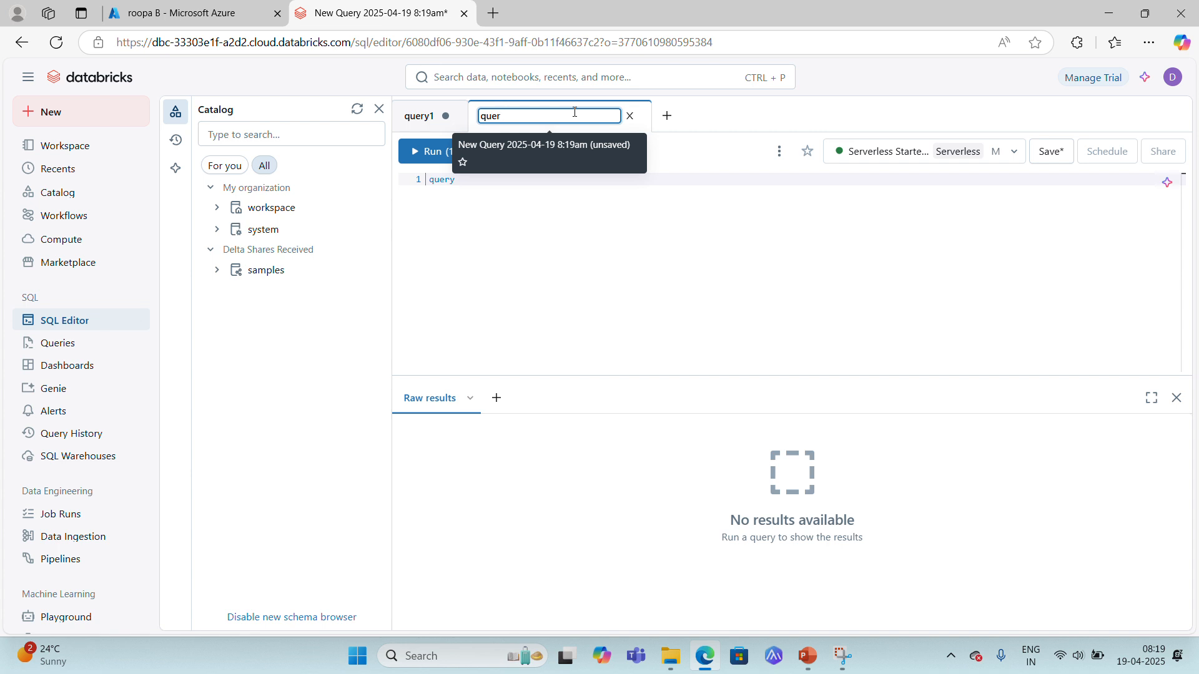
type("t2")
key("Return")
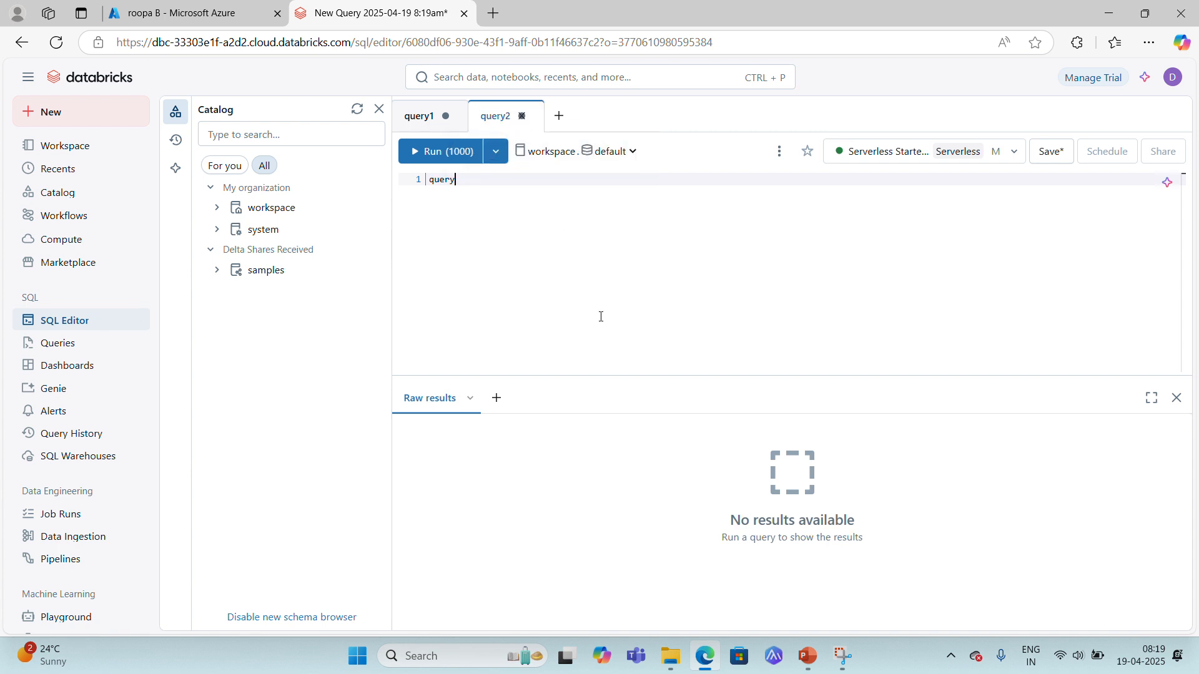
left_click(1053, 155)
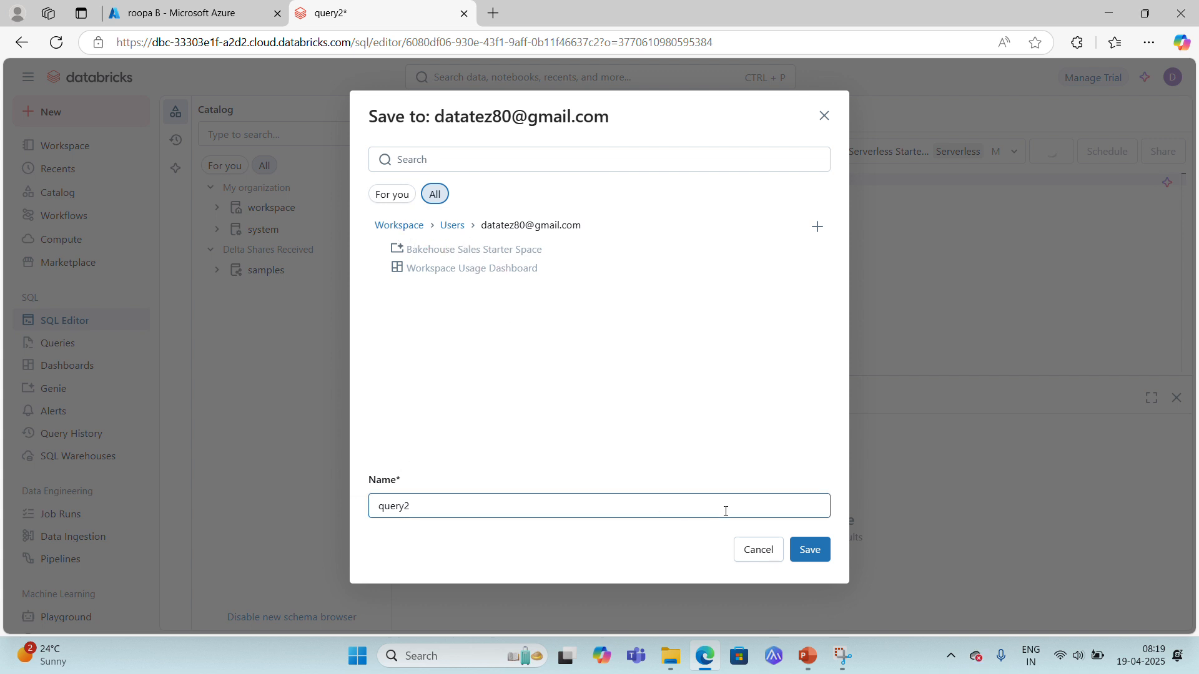
left_click(808, 551)
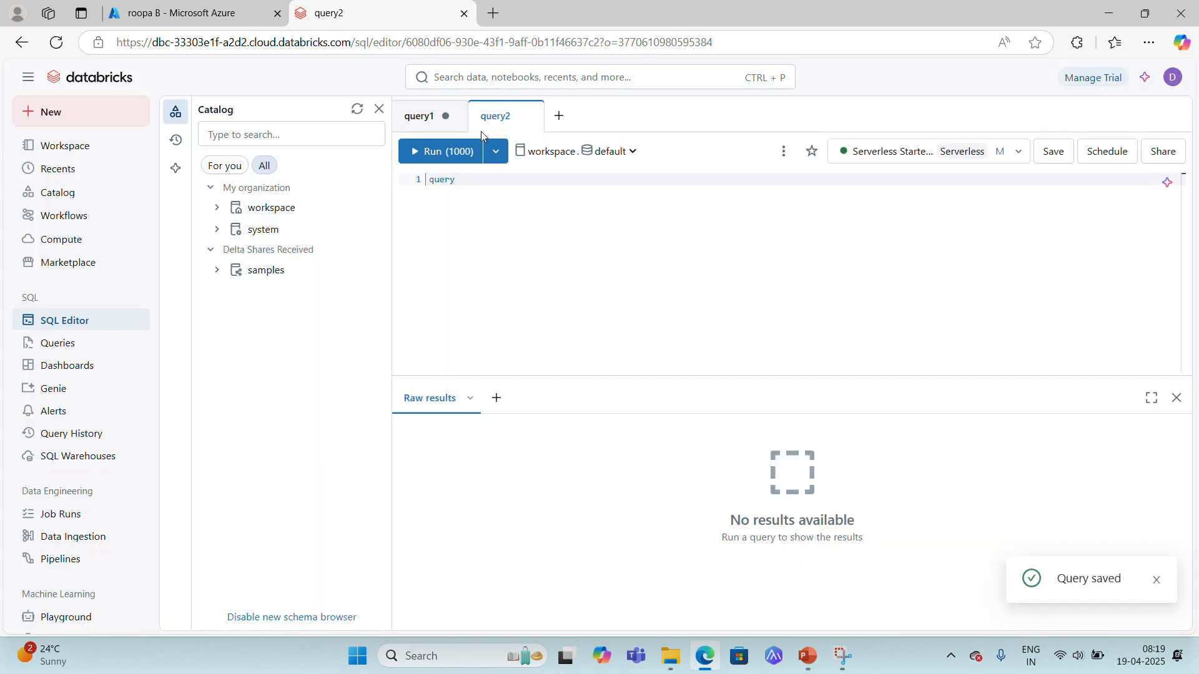
Save query1 in the account's own user folder in the workspace.
left_click(419, 121)
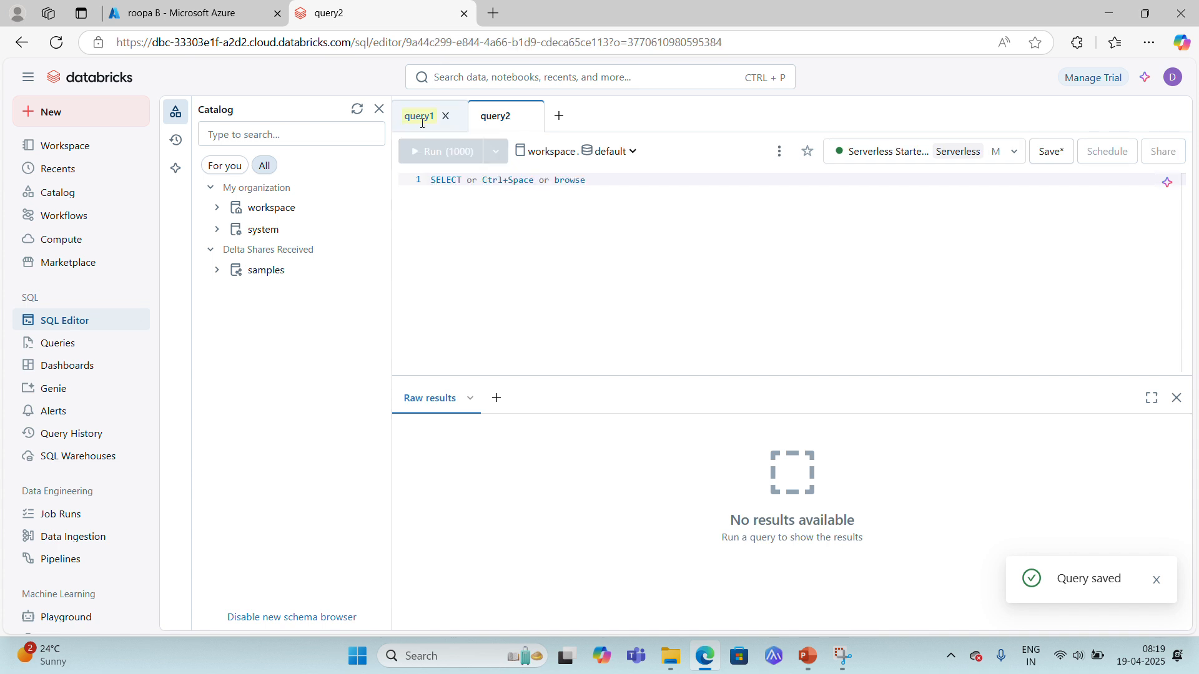
left_click(1052, 157)
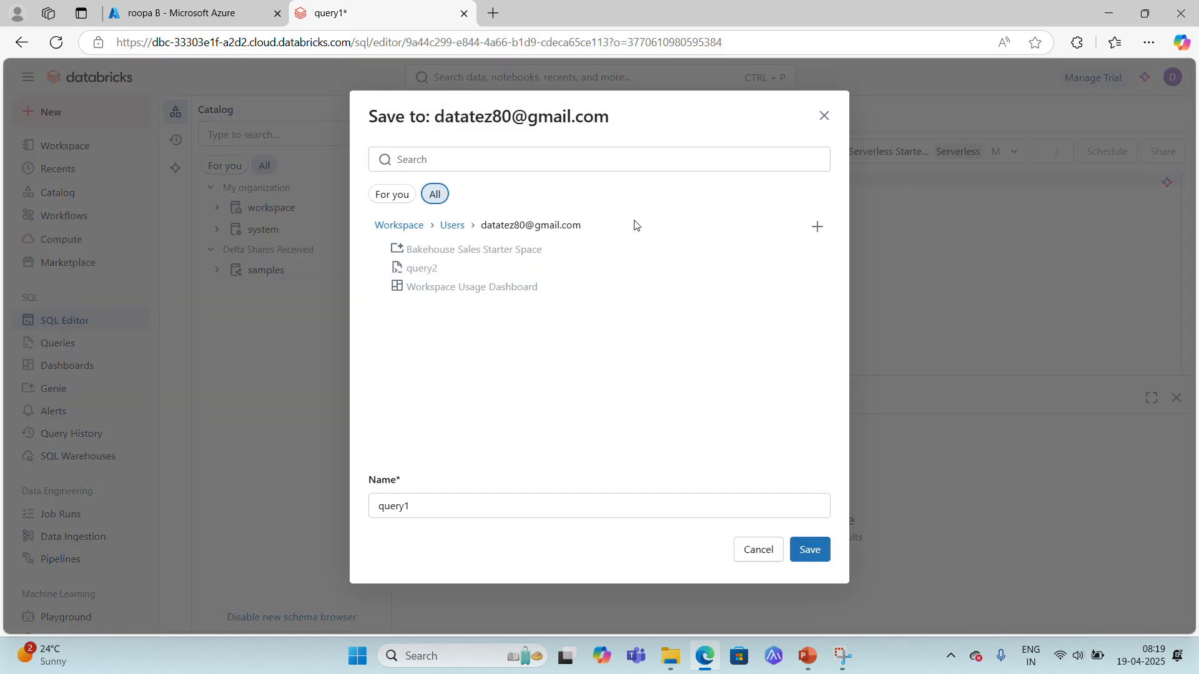
left_click(818, 557)
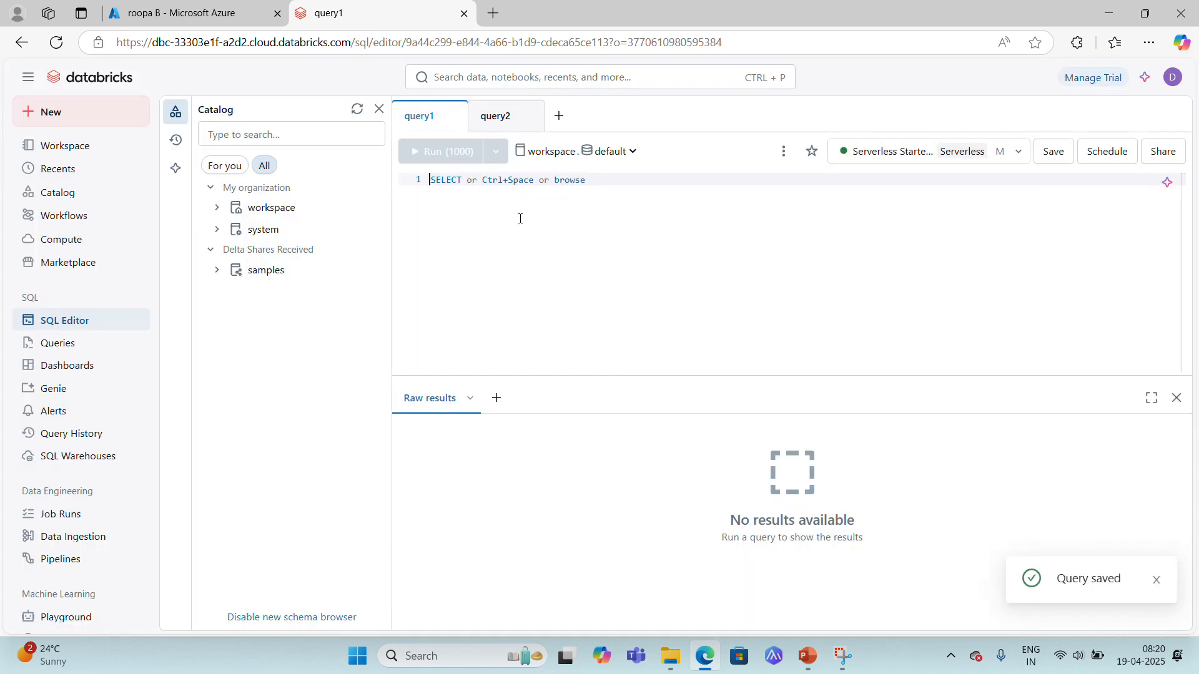
Enter the statement select current_user() in query1 and run it, with the page enlarged for readability.
type("se")
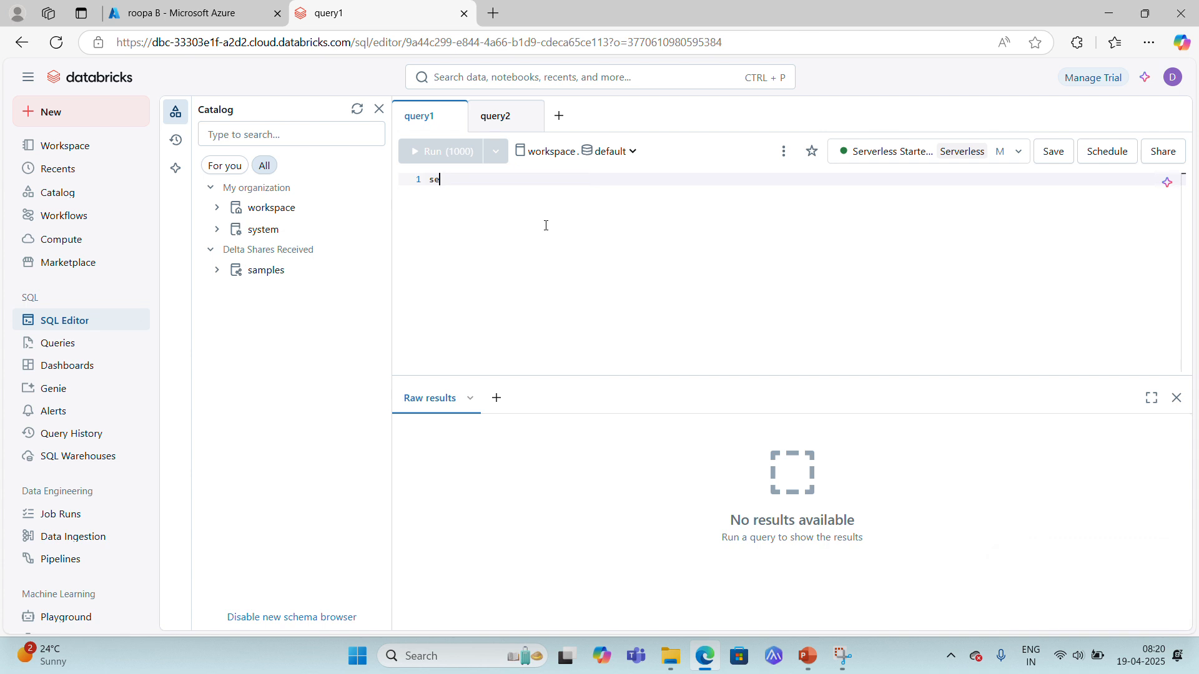
type("lect")
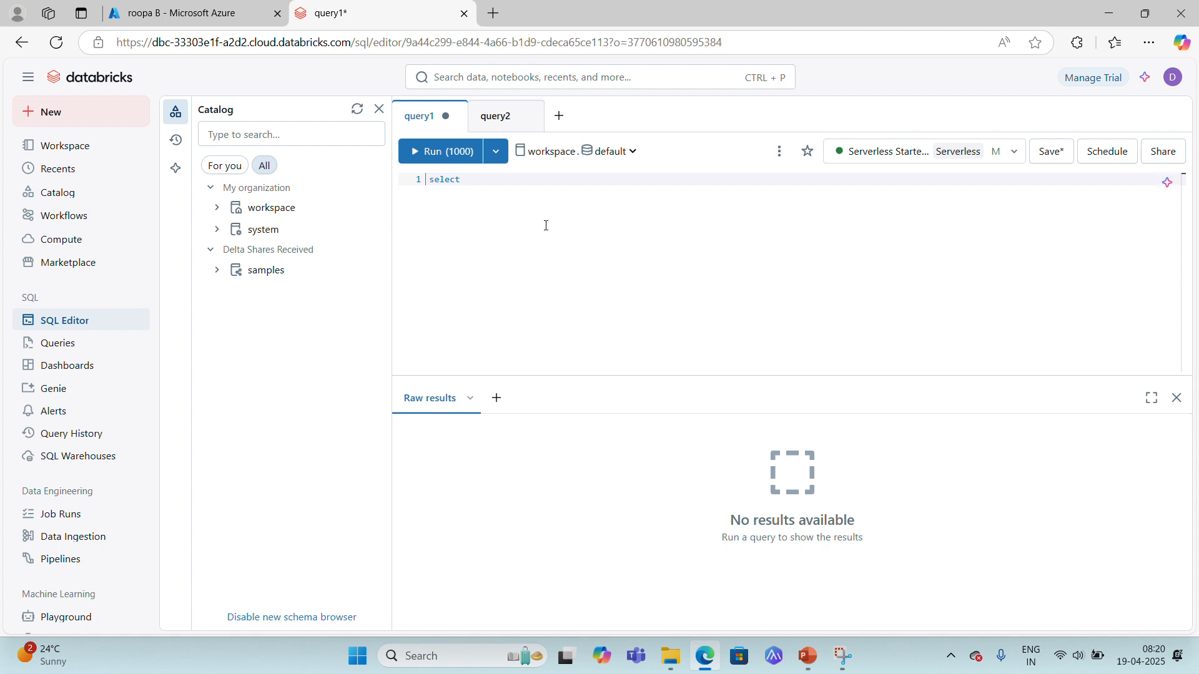
key("ctrl+plus")
key("ctrl+plus")
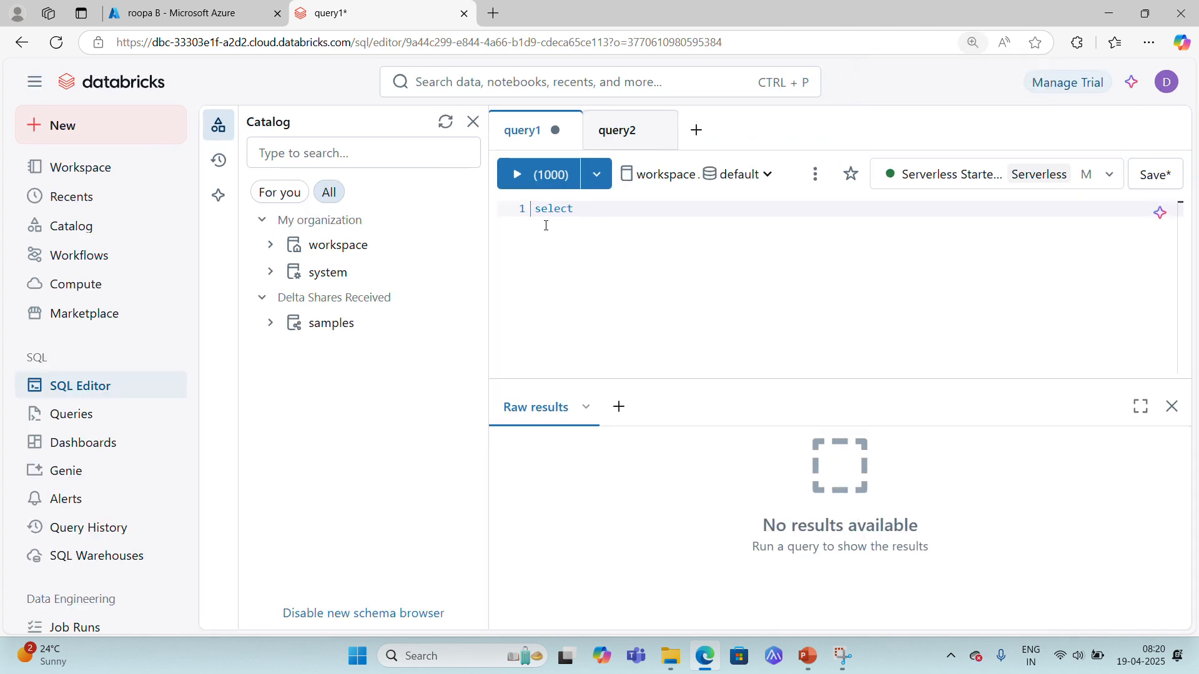
type("cur")
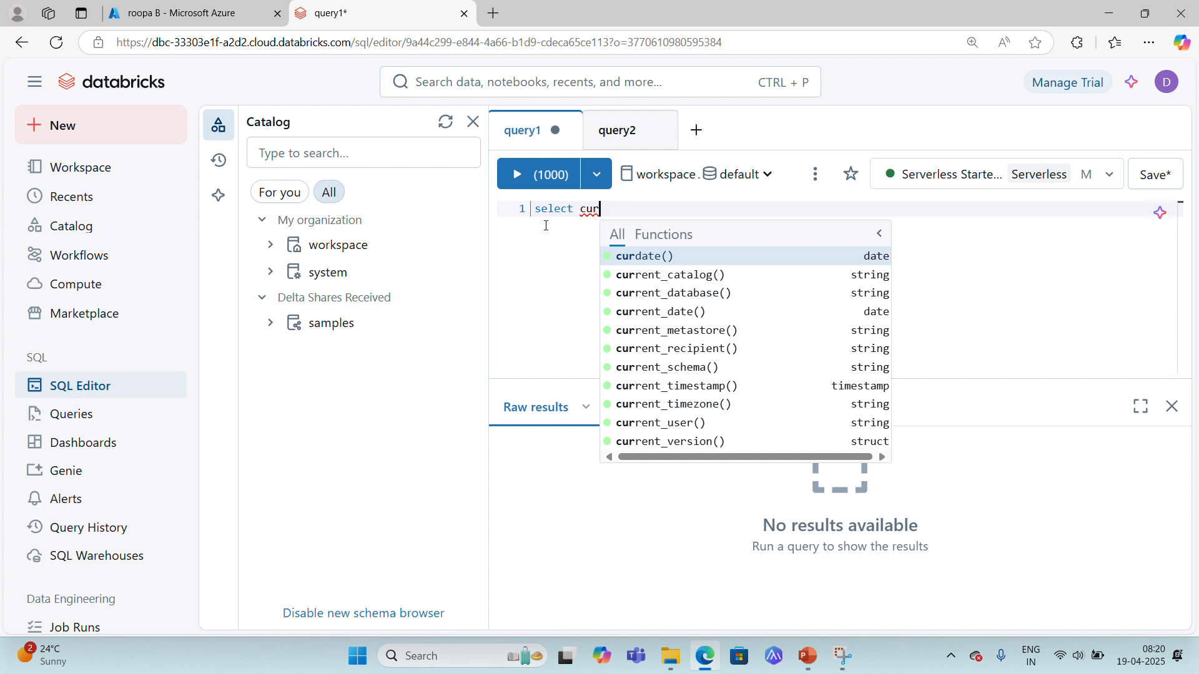
type("rent")
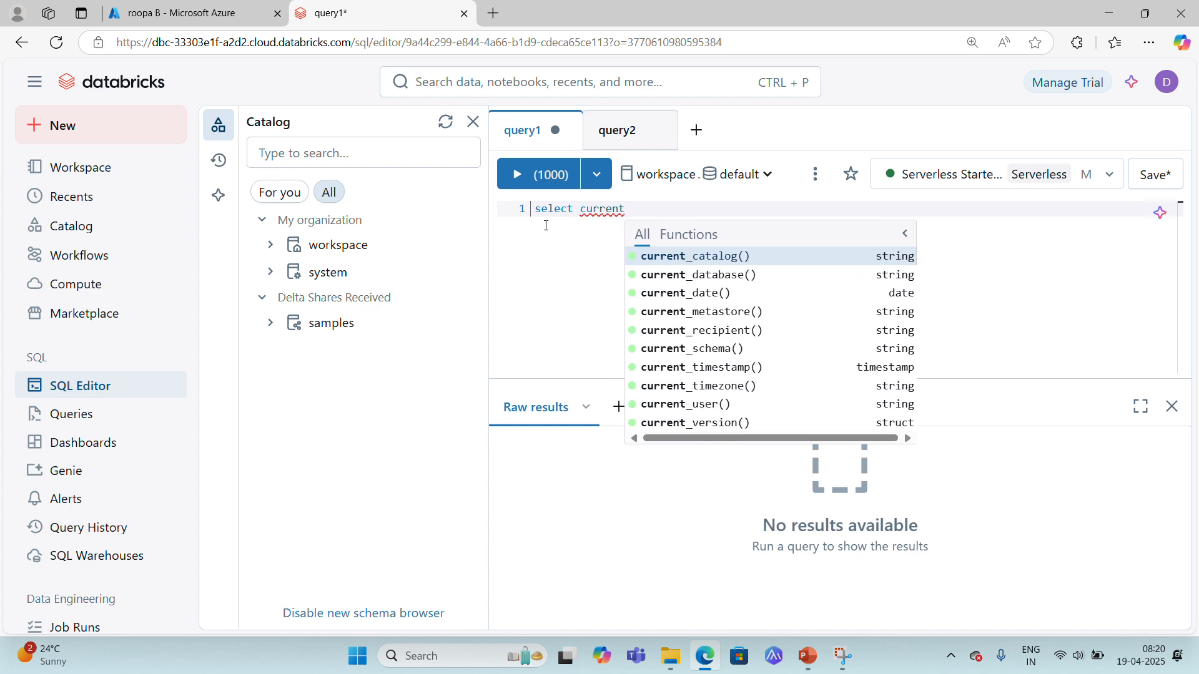
left_click(675, 403)
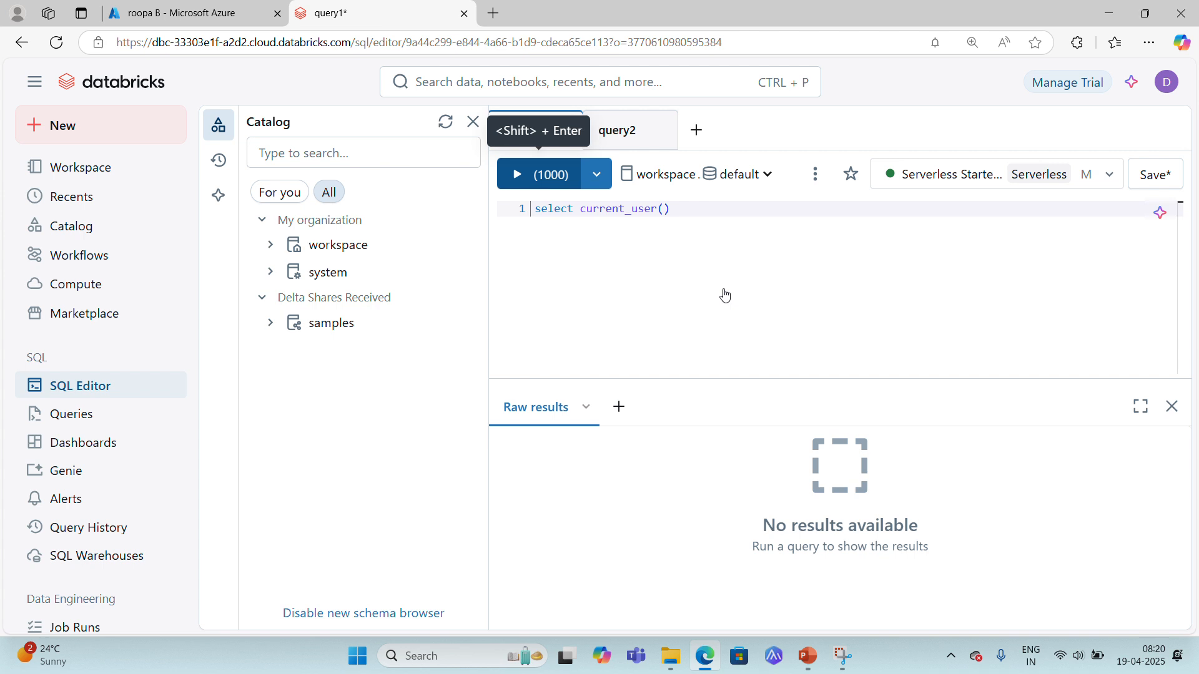
key("shift+Return")
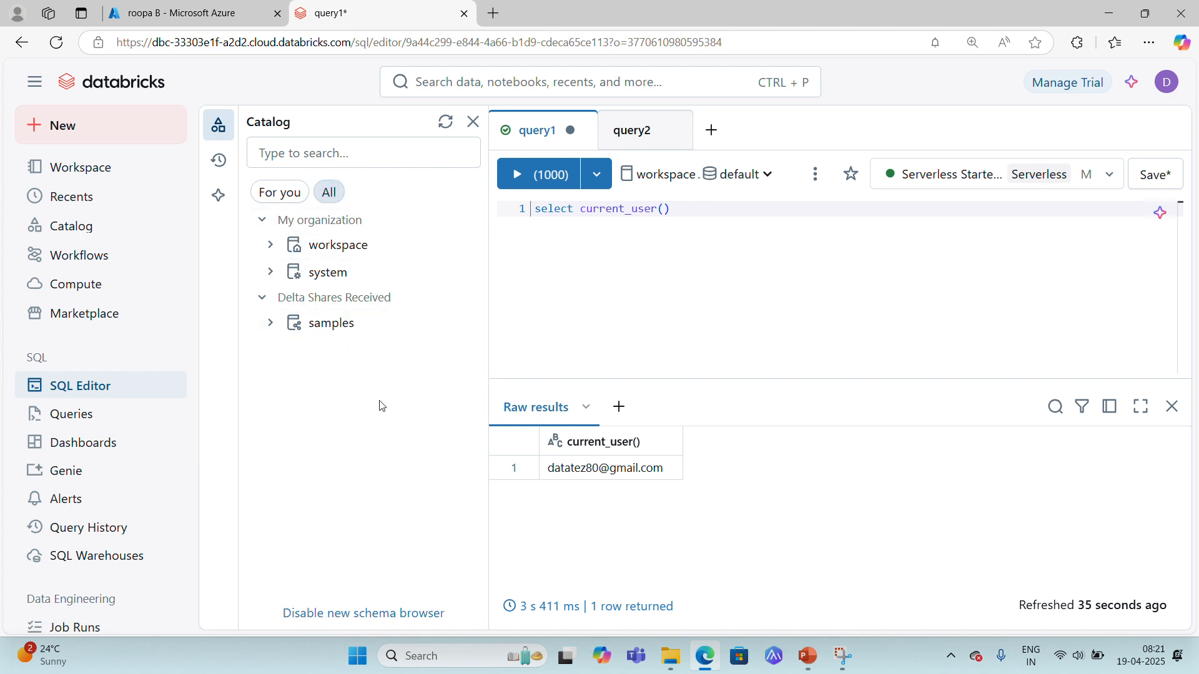
Collapse the Delta Shares Received group in the catalog browser and expand the workspace catalog under My organization to view its schemas.
mouse_move(384, 257)
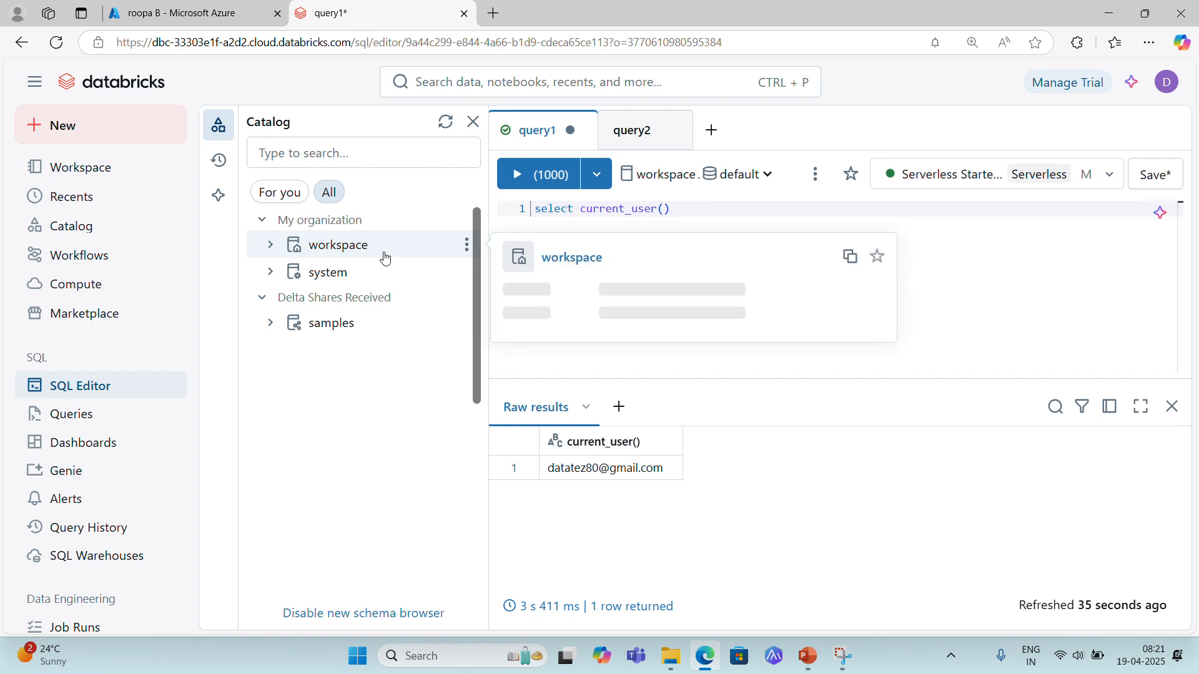
left_click(303, 144)
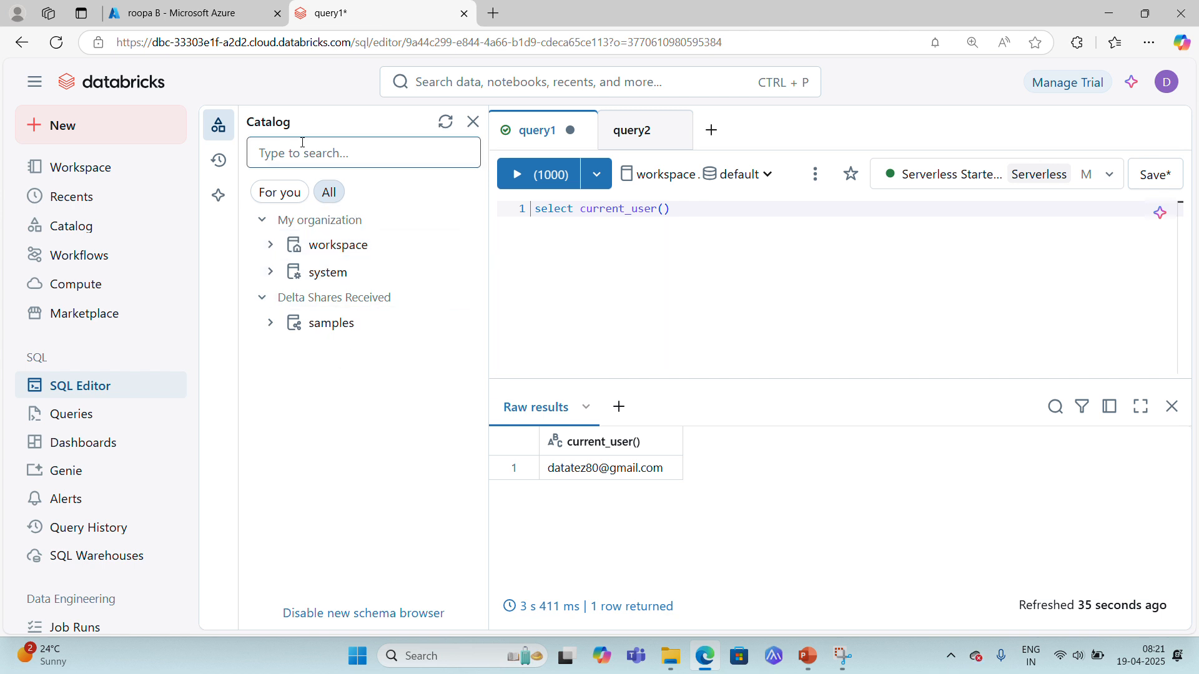
left_click(262, 220)
left_click(262, 243)
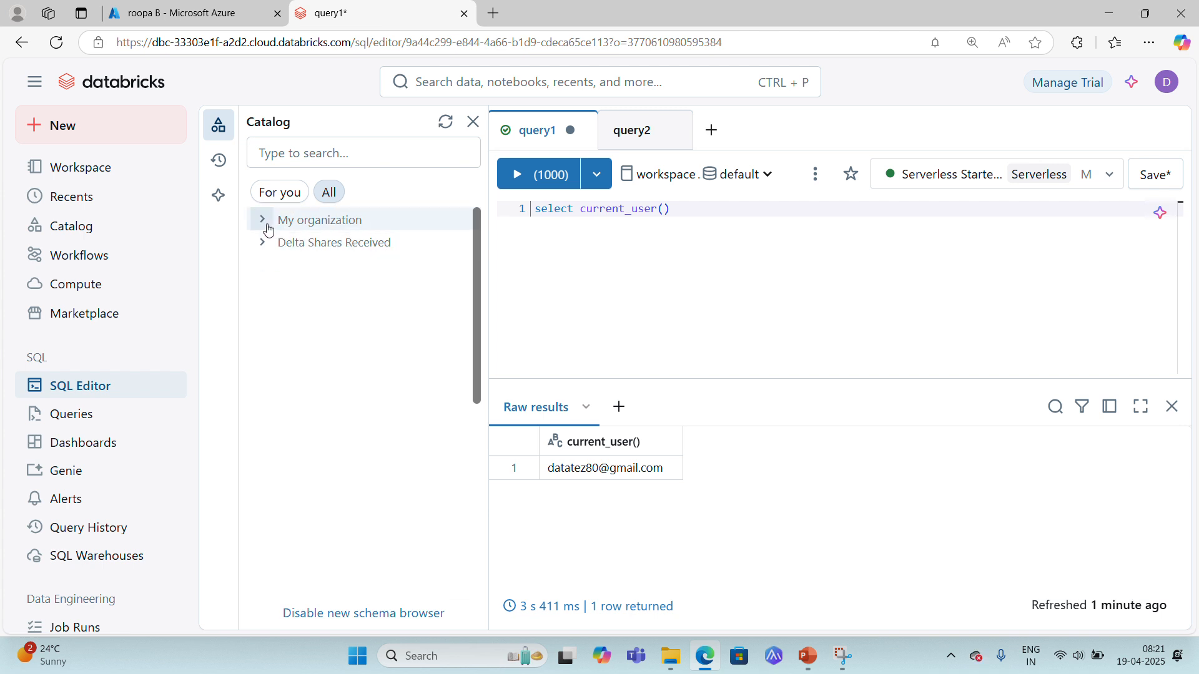
left_click(268, 226)
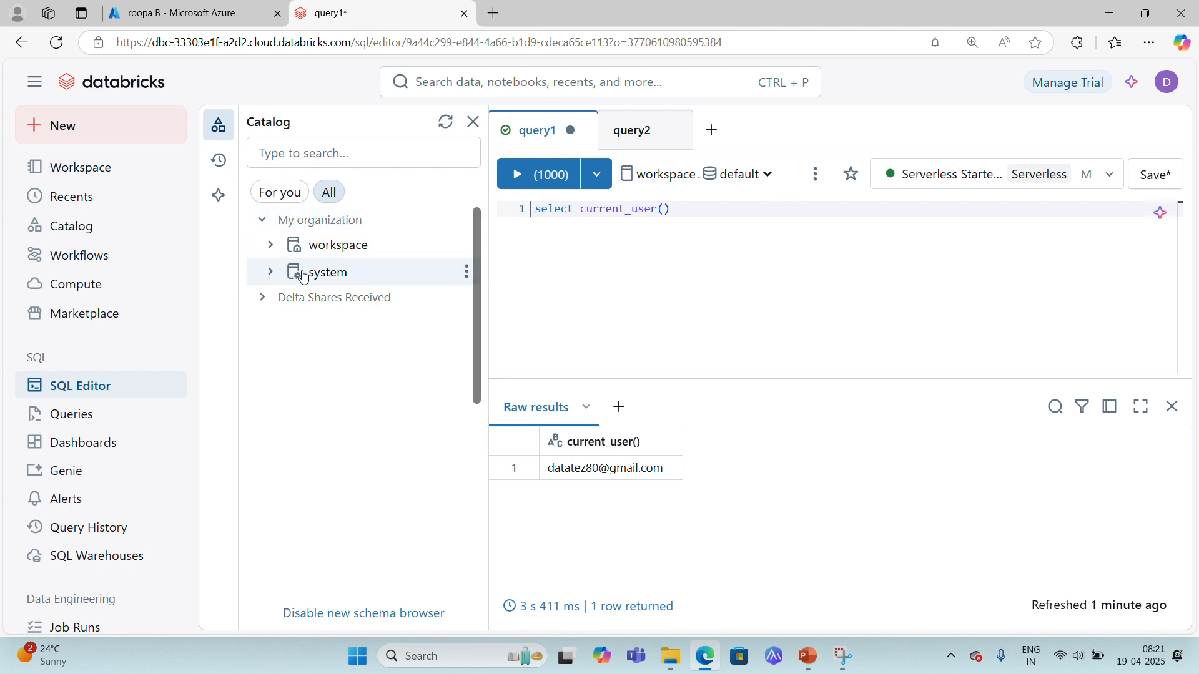
mouse_move(295, 252)
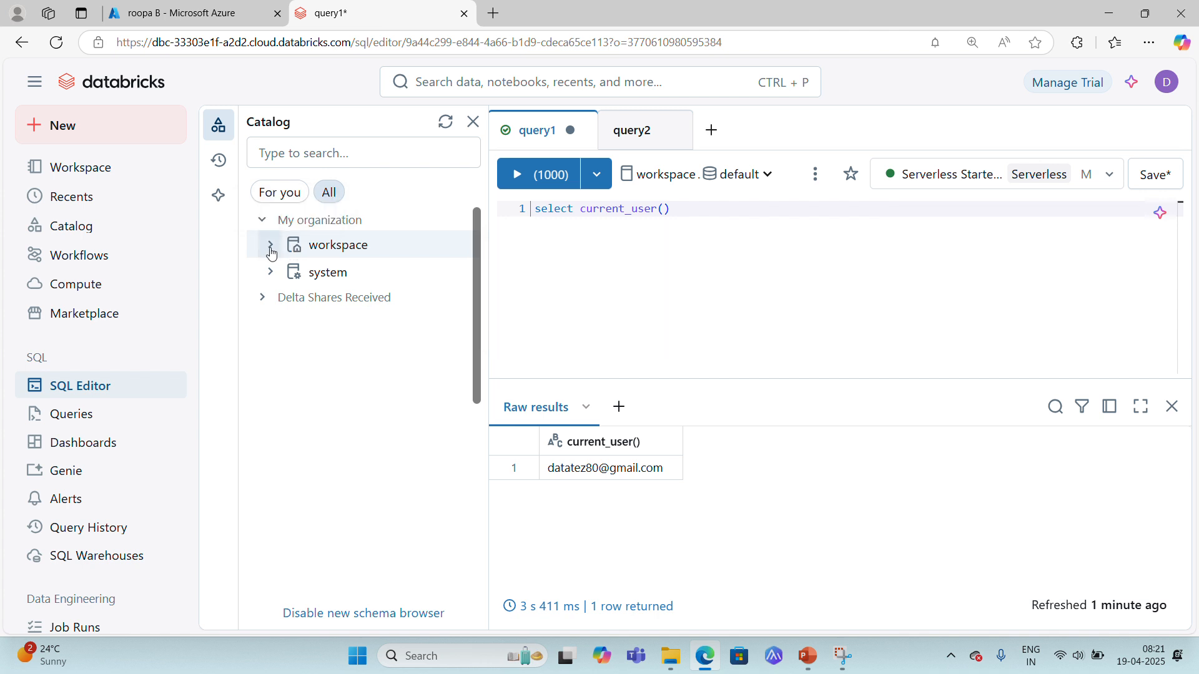
left_click(270, 245)
mouse_move(291, 256)
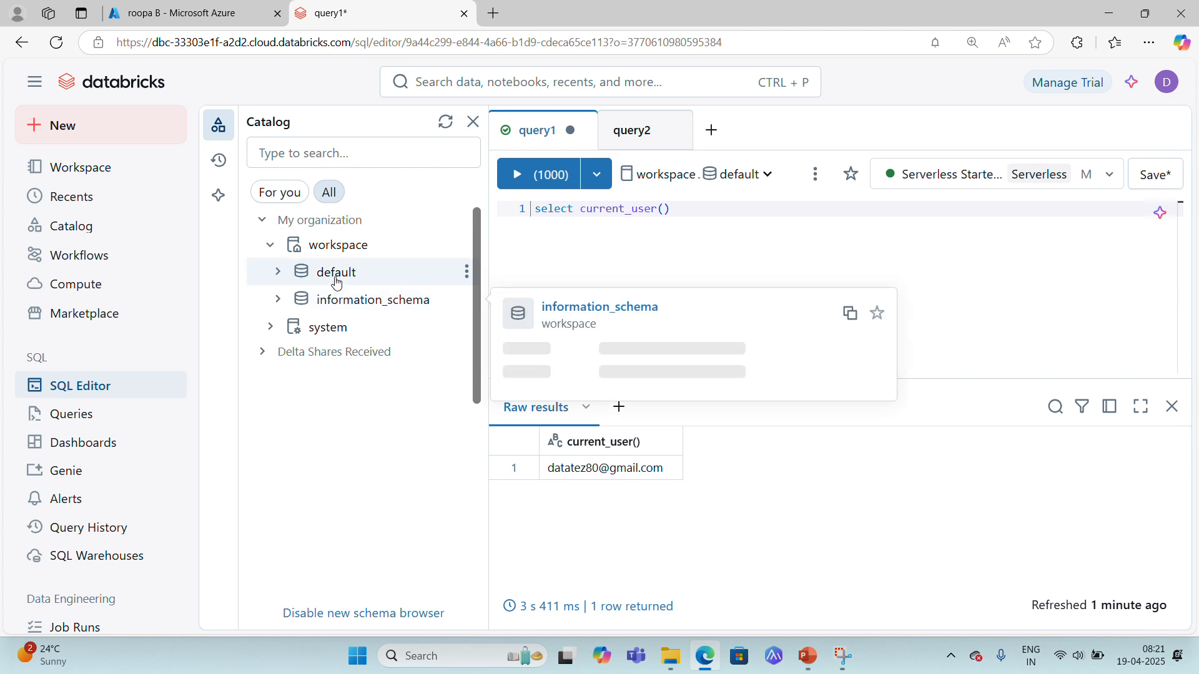
Examine the contents of the default and information_schema schemas in the workspace catalog, collapsing each one after viewing.
mouse_move(333, 286)
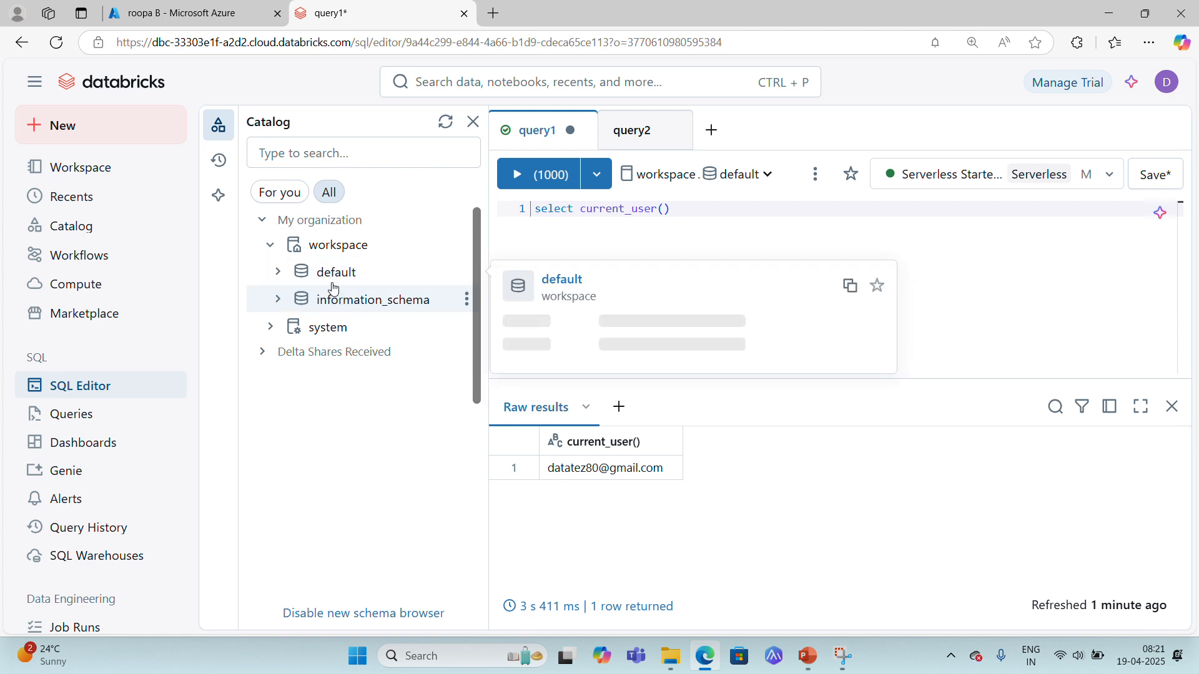
left_click(278, 271)
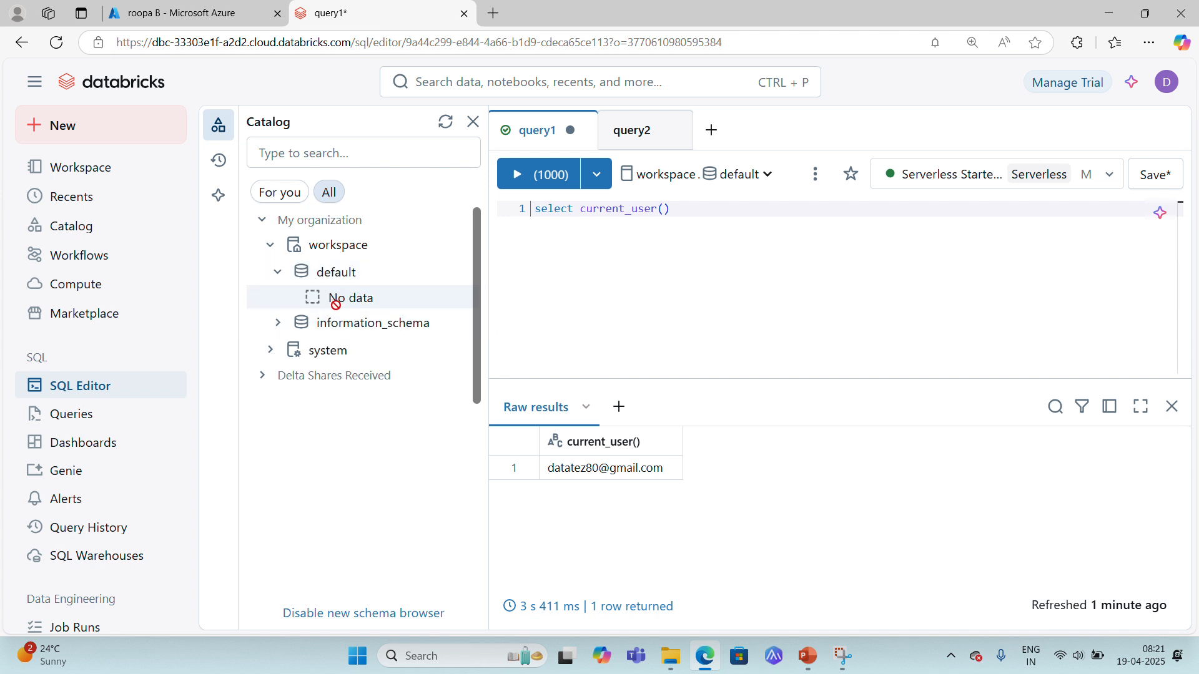
left_click(278, 274)
left_click(279, 300)
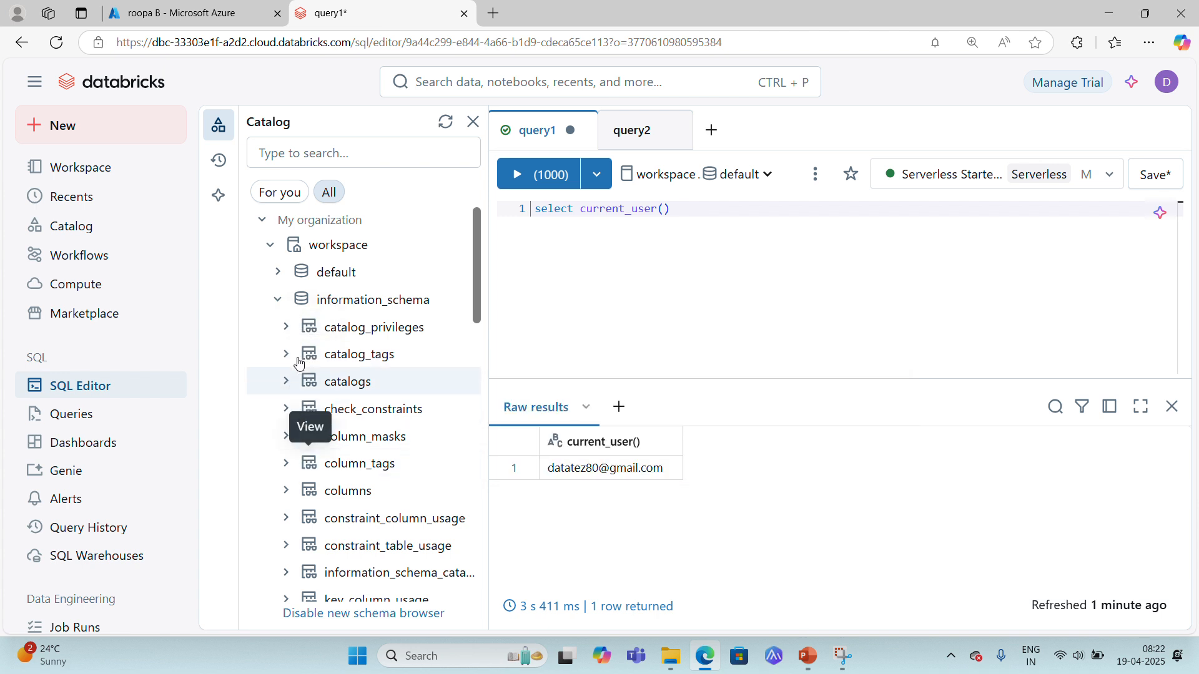
left_click(279, 301)
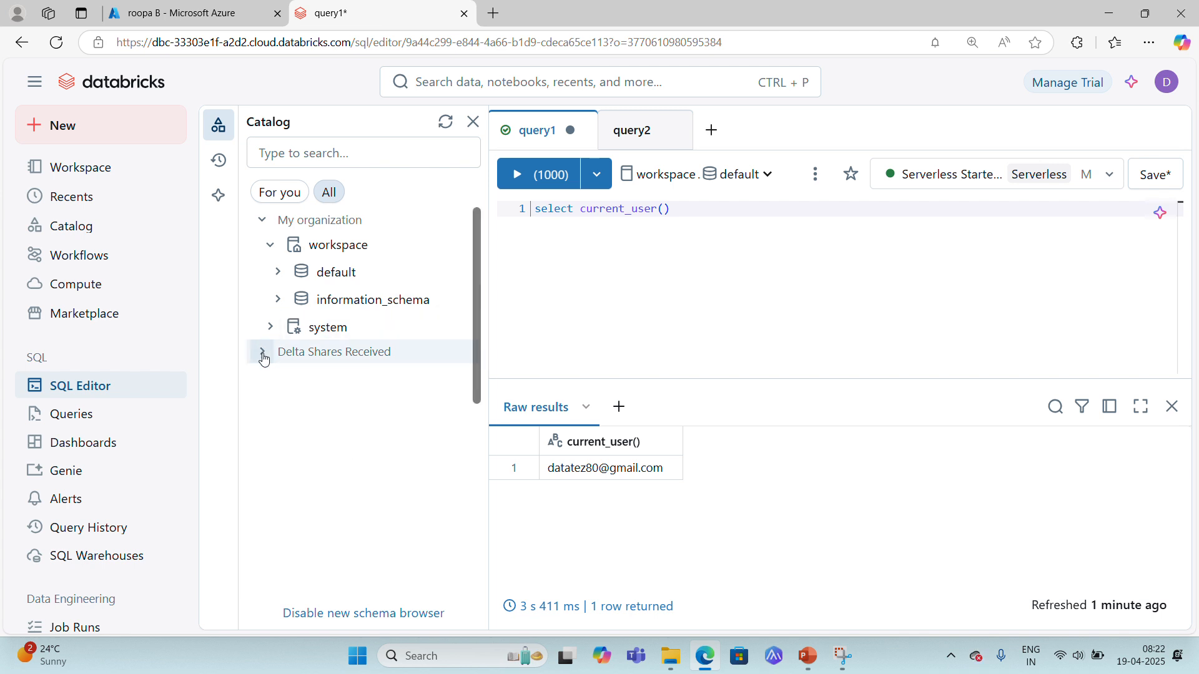
Expand the system catalog to view its schemas, and collapse it again.
left_click(272, 327)
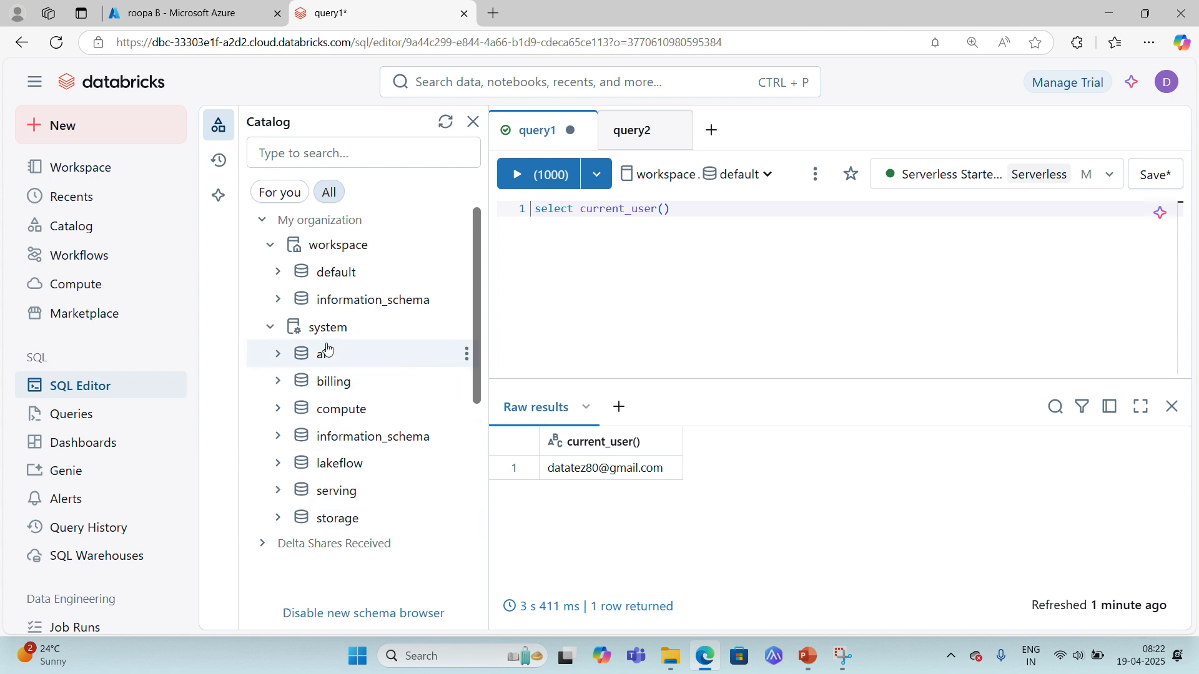
left_click(270, 329)
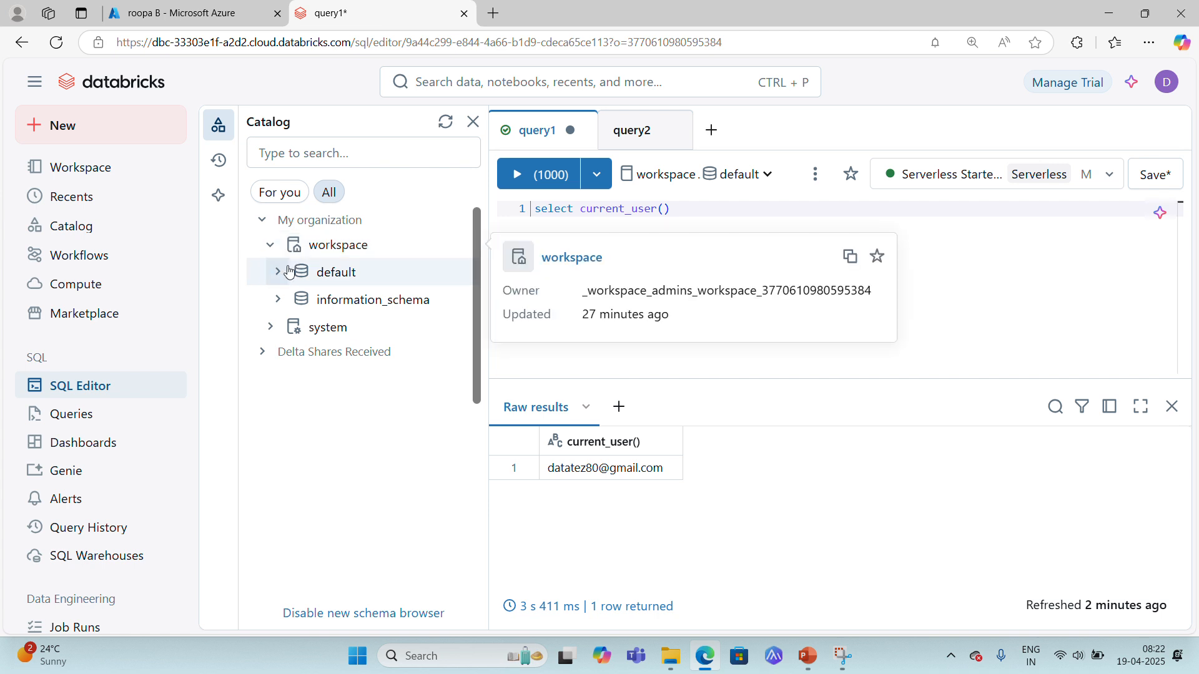
mouse_move(306, 281)
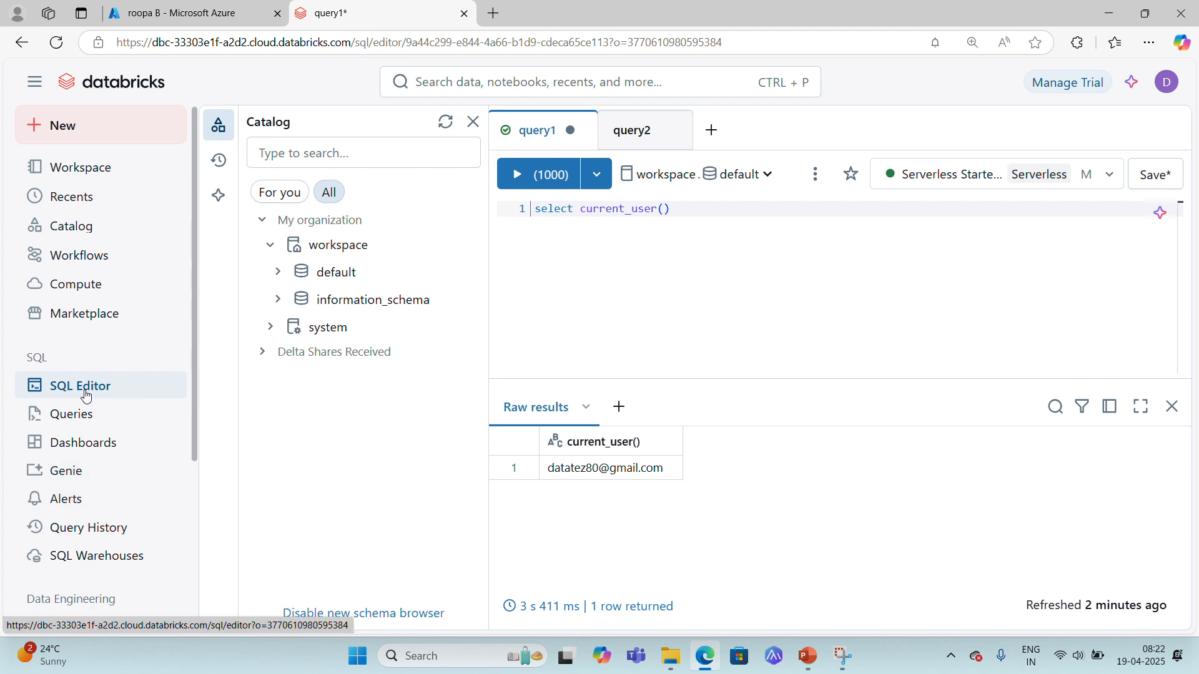
Check the SQL warehouses in the compute resources, and open query2 from the list of saved queries.
left_click(76, 289)
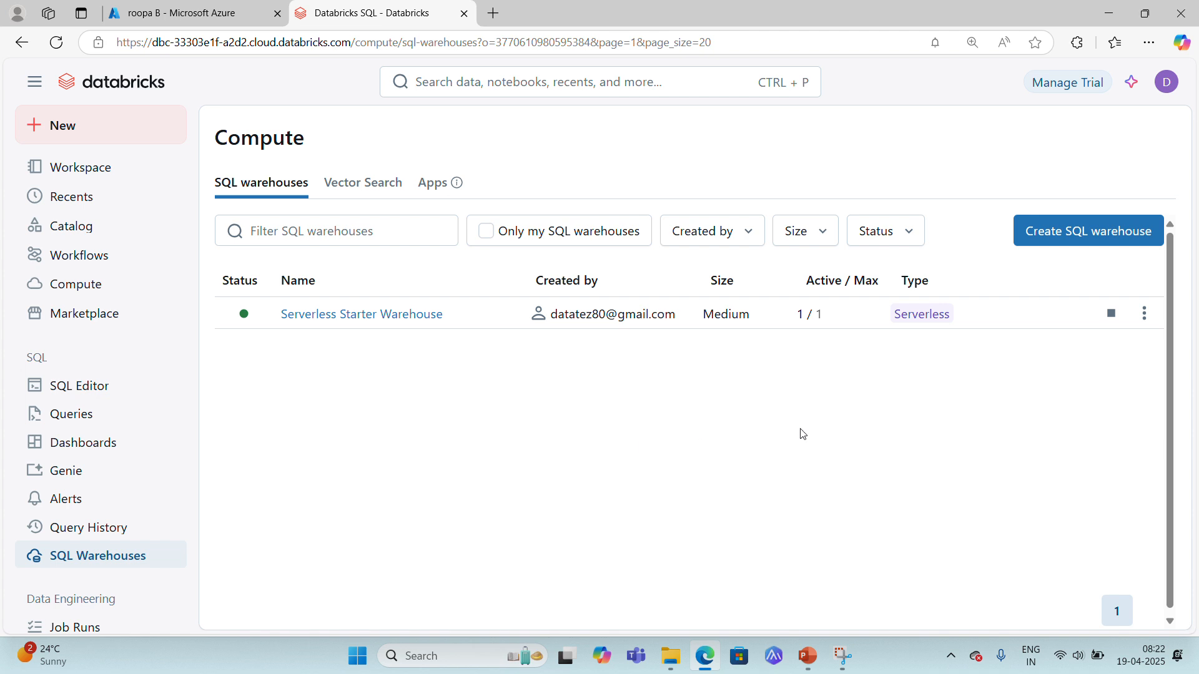
left_click(75, 393)
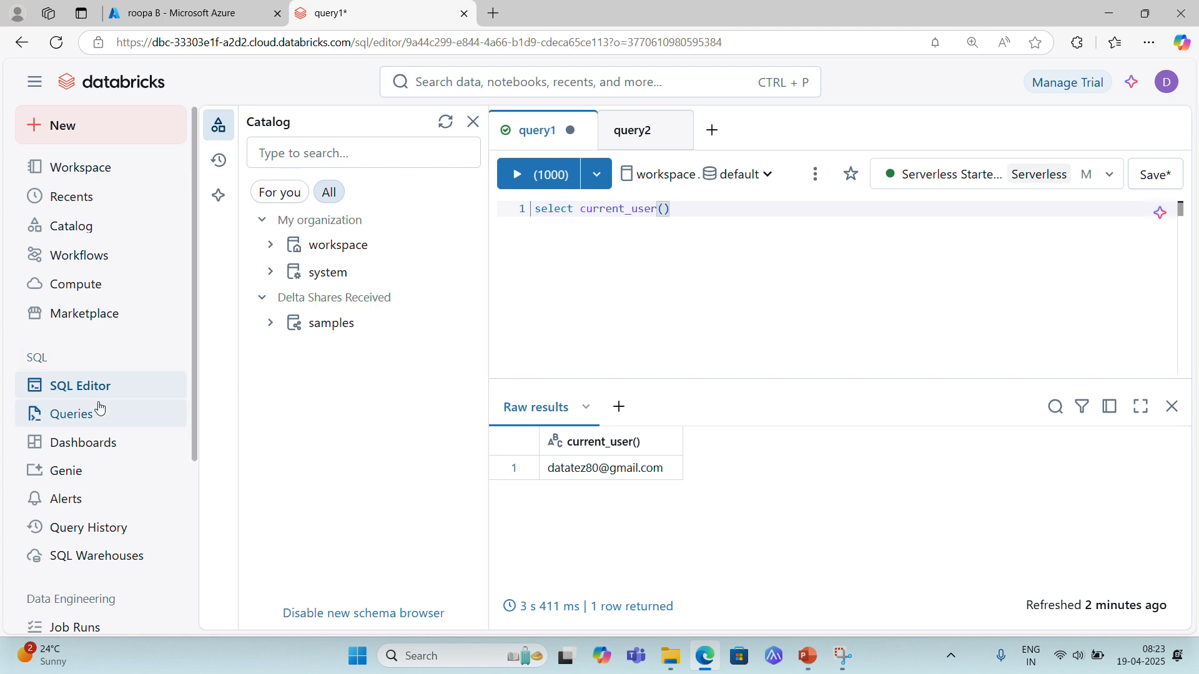
left_click(56, 419)
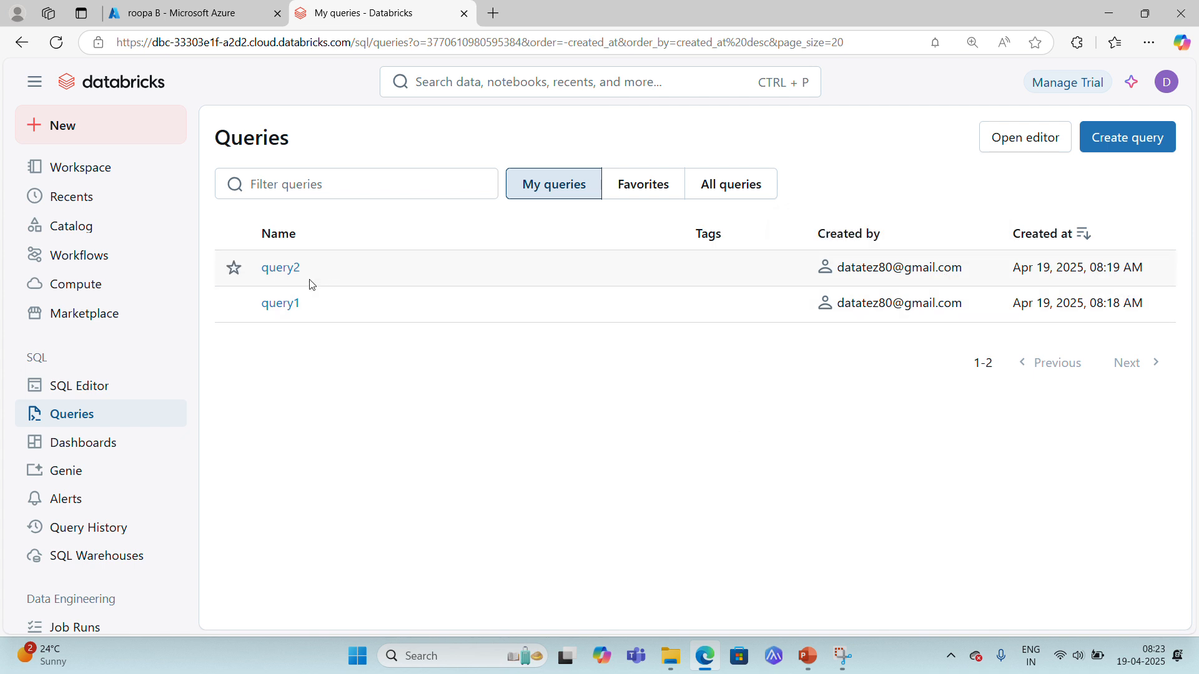
left_click(281, 270)
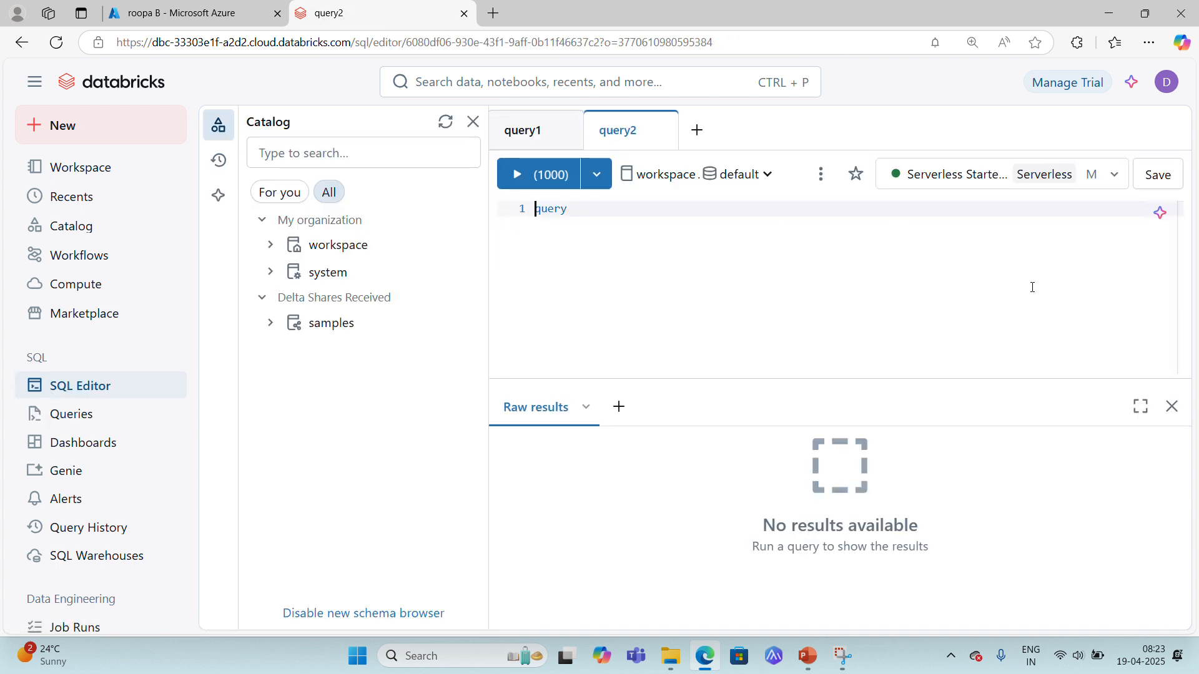
Look through the additional actions available for query2, and switch back to query1 in the editor.
left_click(822, 178)
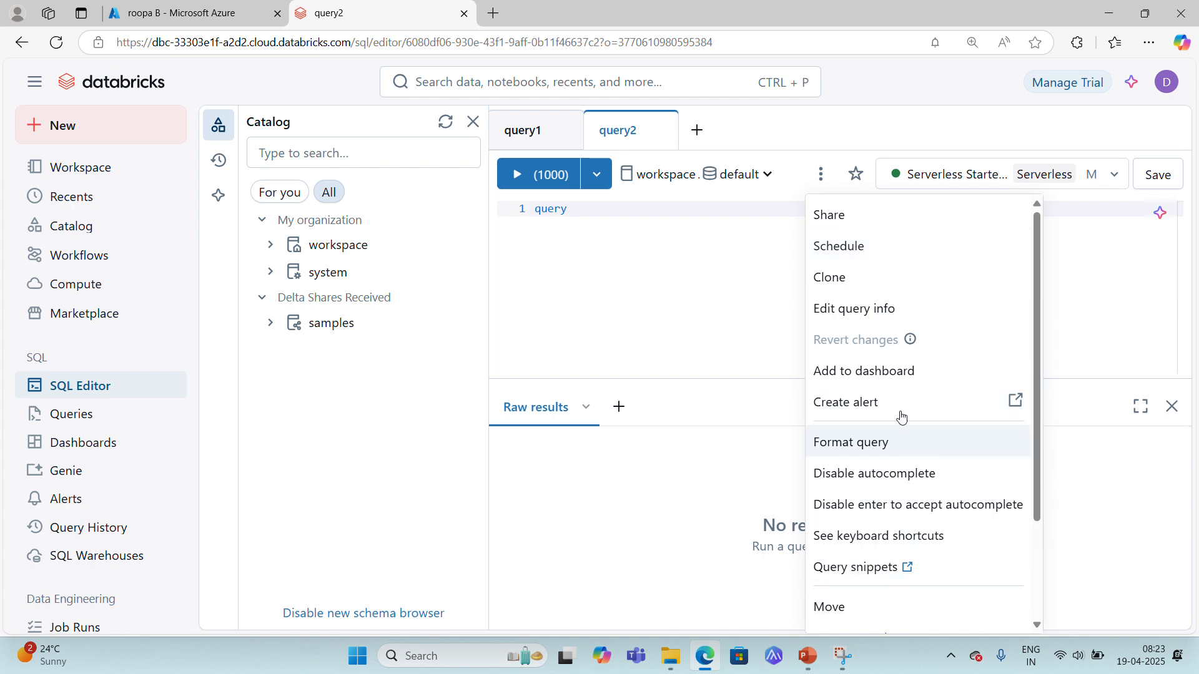
left_click(667, 316)
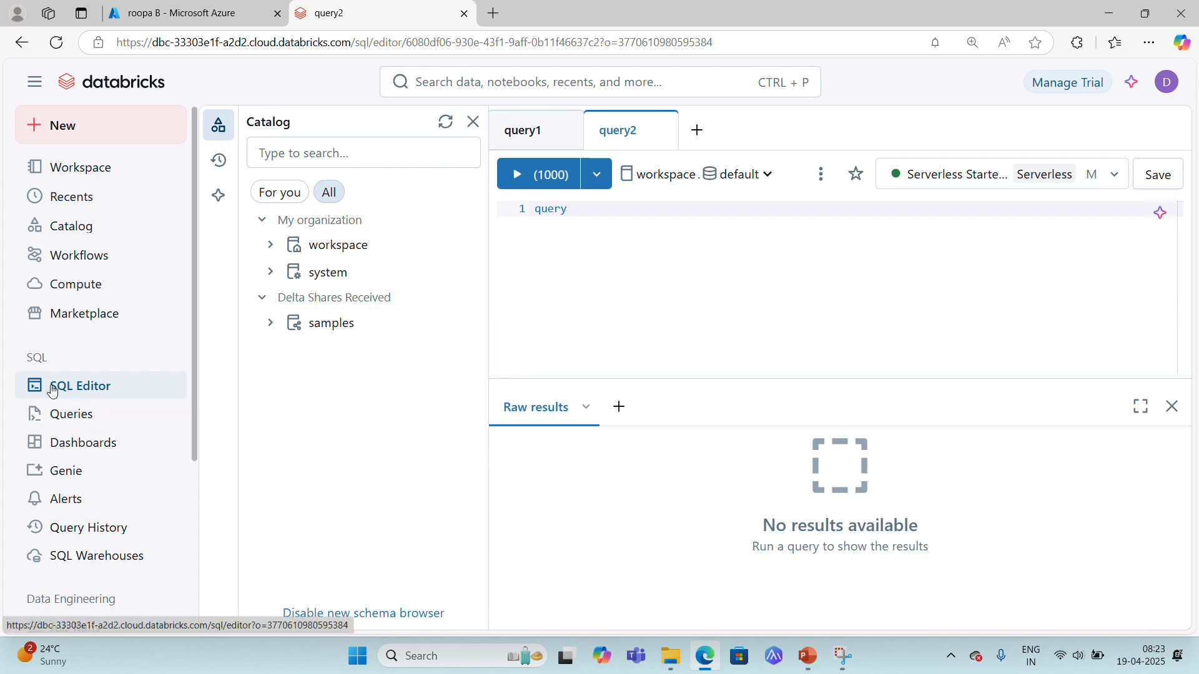
left_click(523, 141)
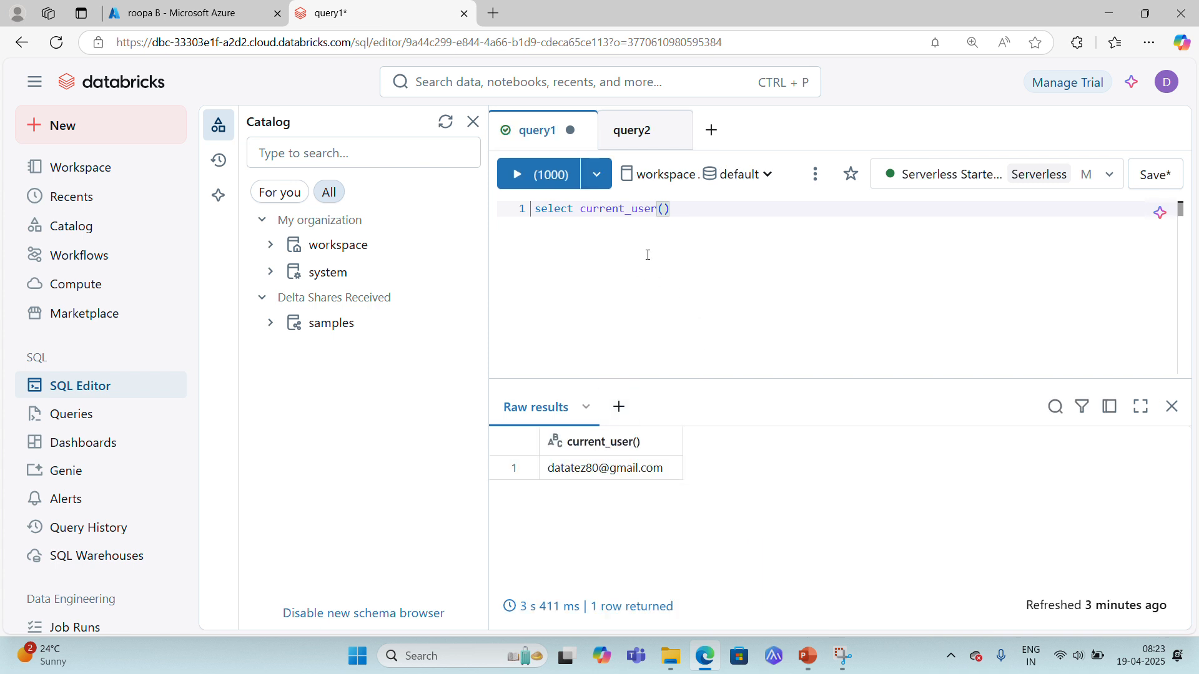